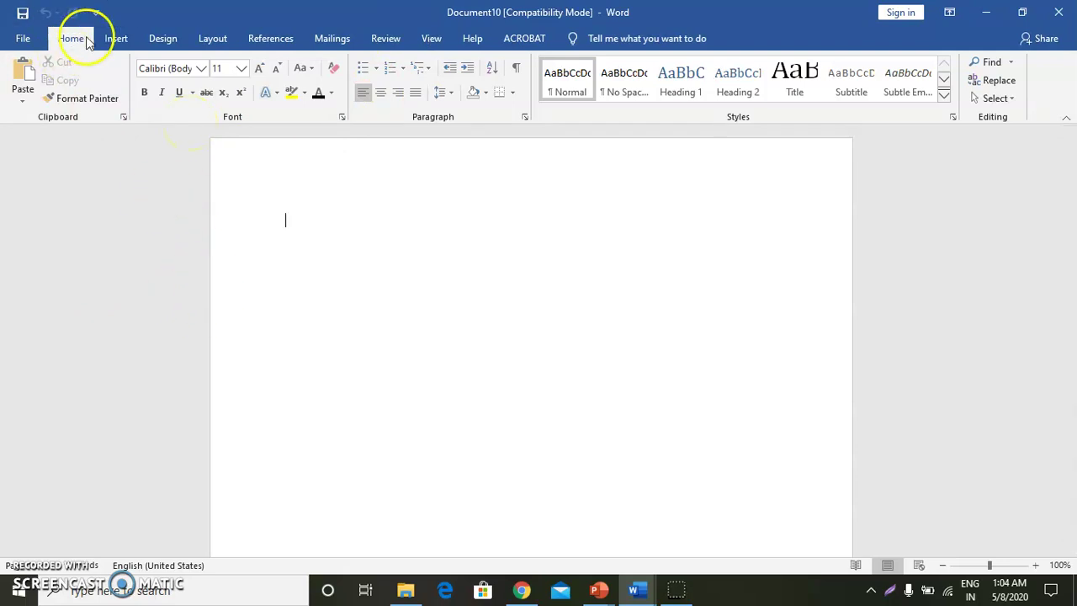
Bring up Word's built-in header designs, such as Blank, Austin and Banded, from the Insert tab.
left_click(116, 39)
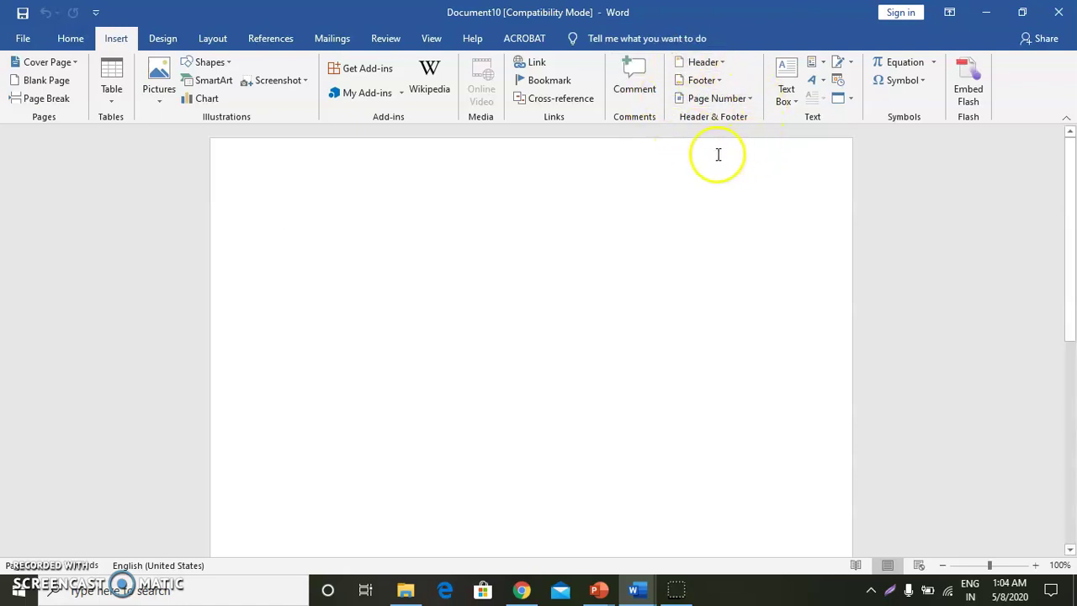
left_click(704, 61)
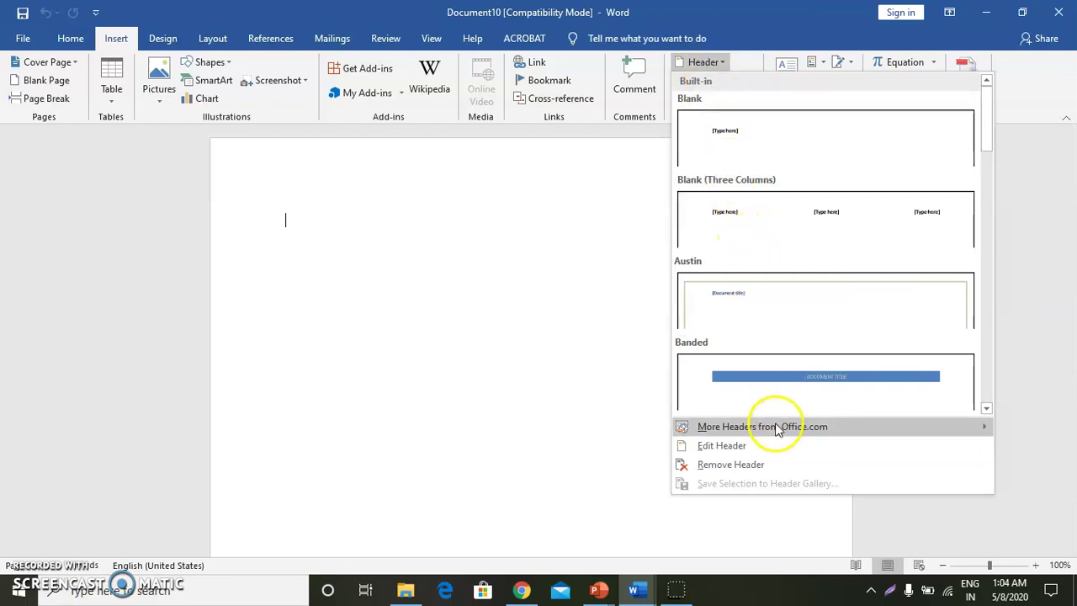
Edit the header to read 'Parevartan School' at its centre tab stop, then move to the right tab stop.
left_click(767, 451)
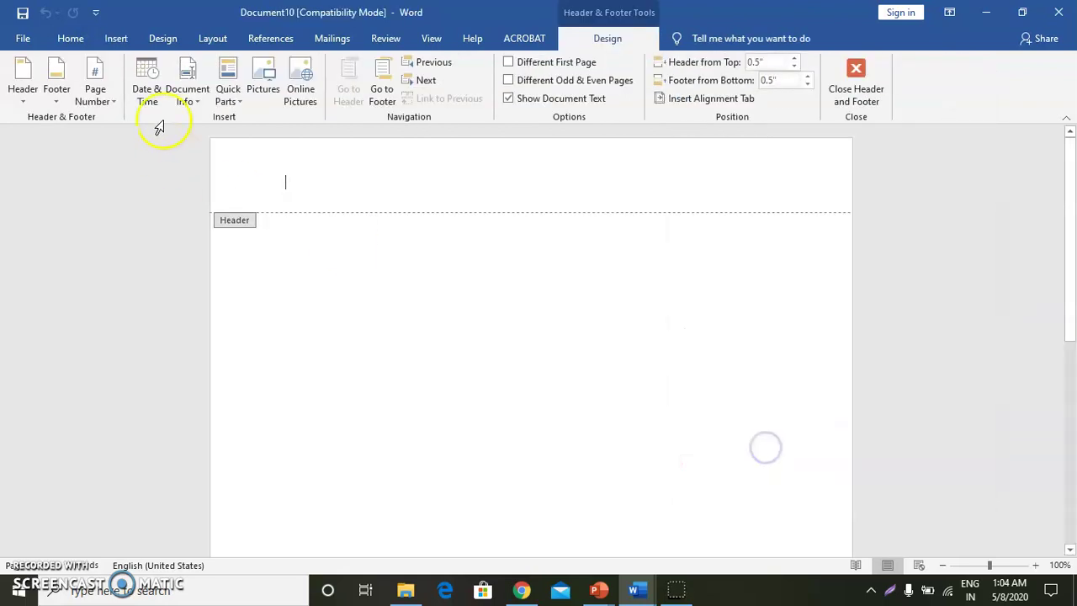
key("Tab")
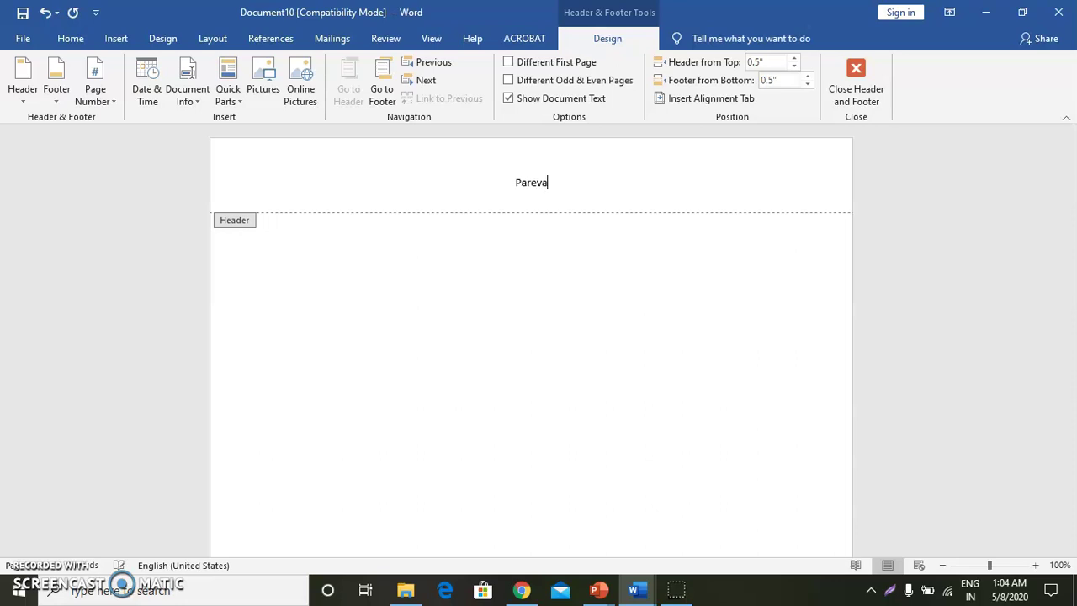
type("Parevartan School")
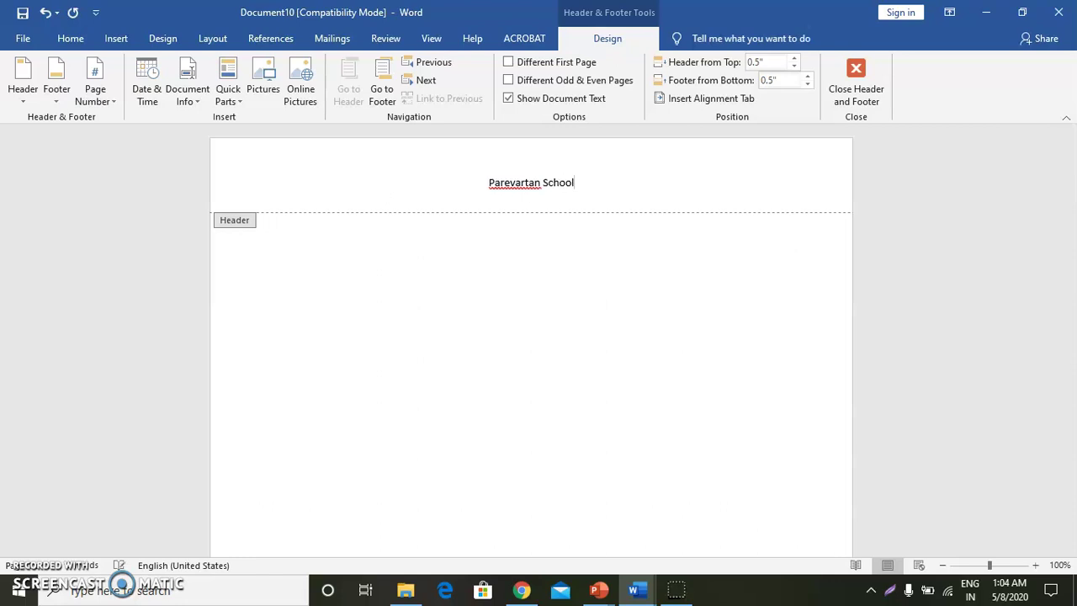
key("Tab")
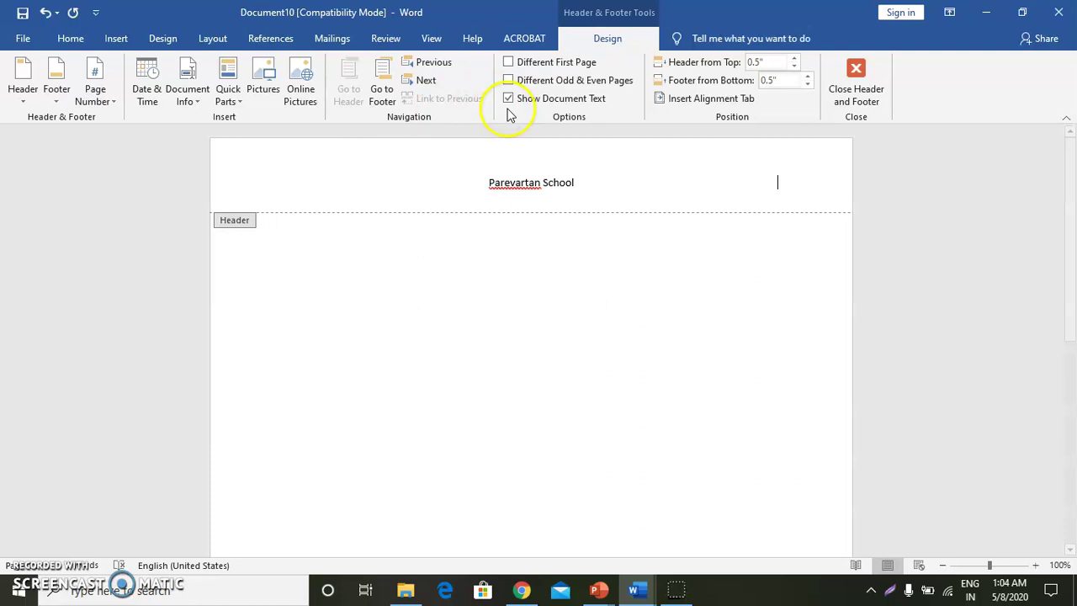
Insert the date 'Friday, May 8, 2020' on the header's right side.
left_click(150, 101)
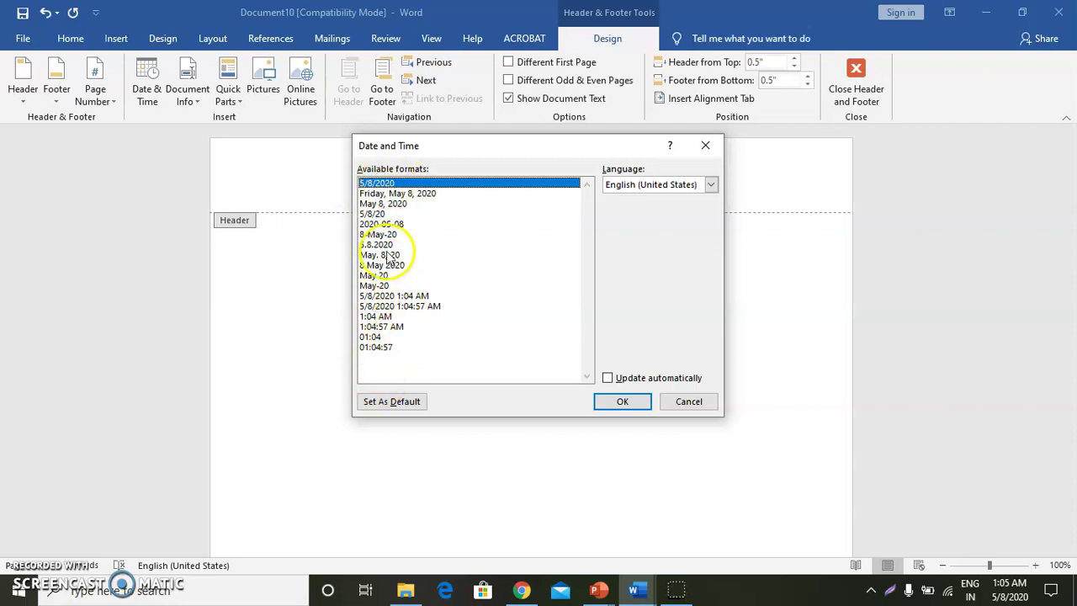
left_click(390, 194)
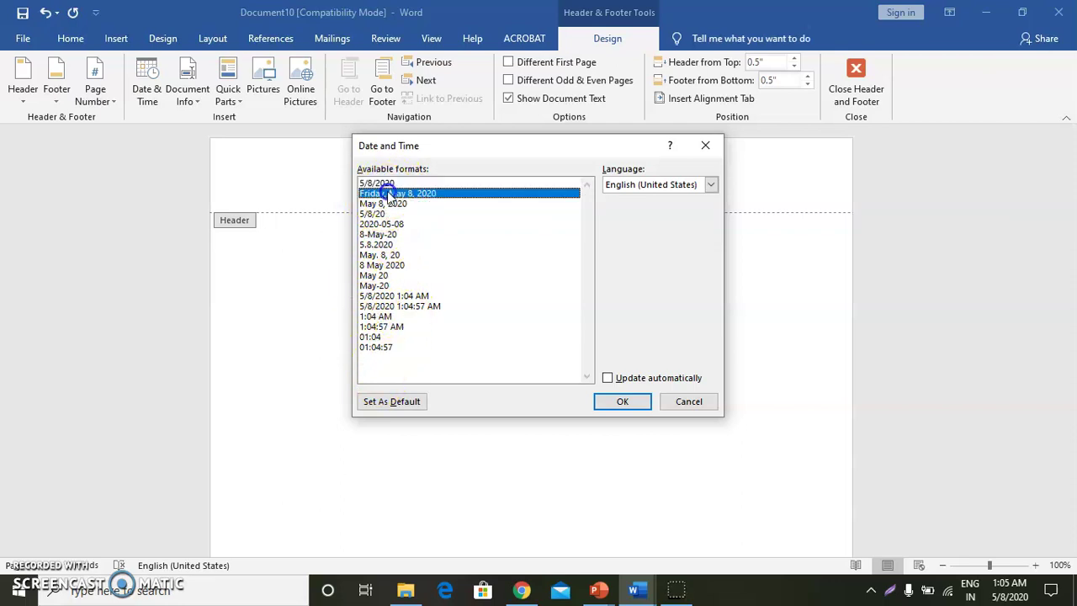
left_click(638, 402)
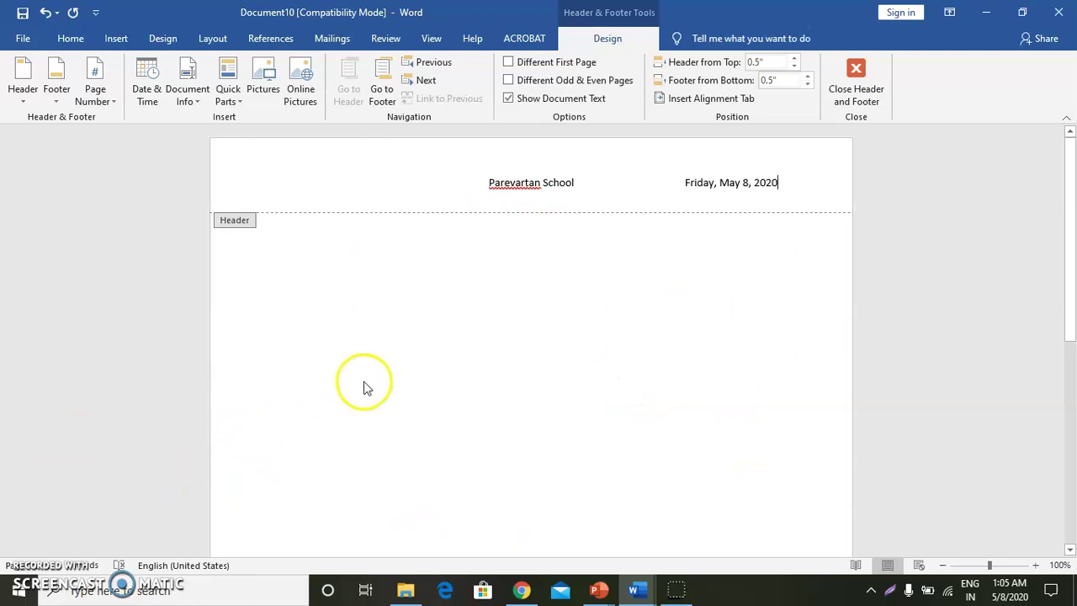
left_click(58, 101)
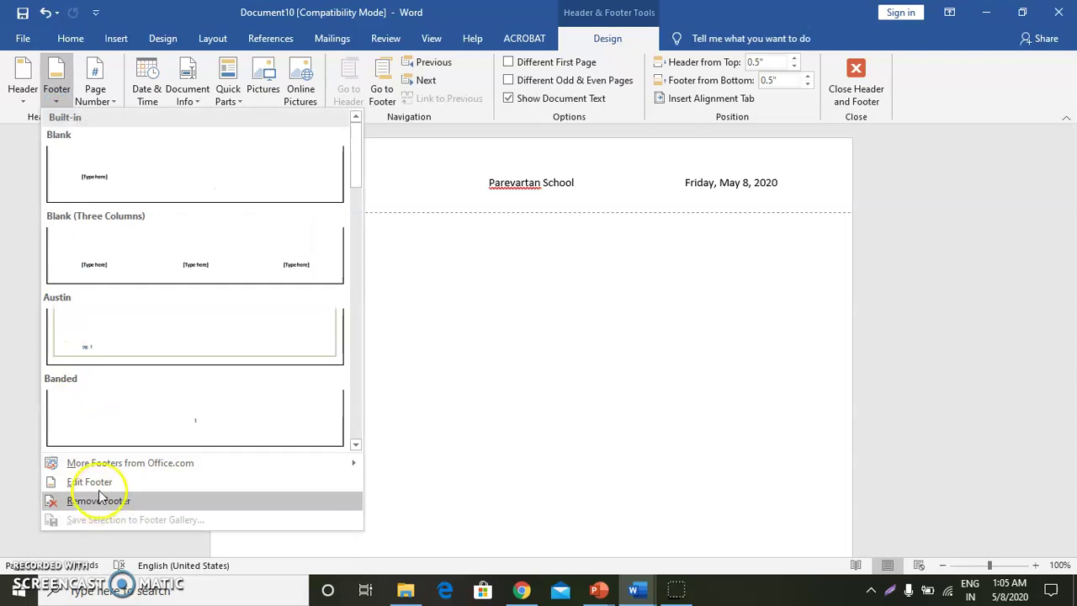
Put a plain page number centred in the footer, replacing the first left-aligned one.
left_click(98, 495)
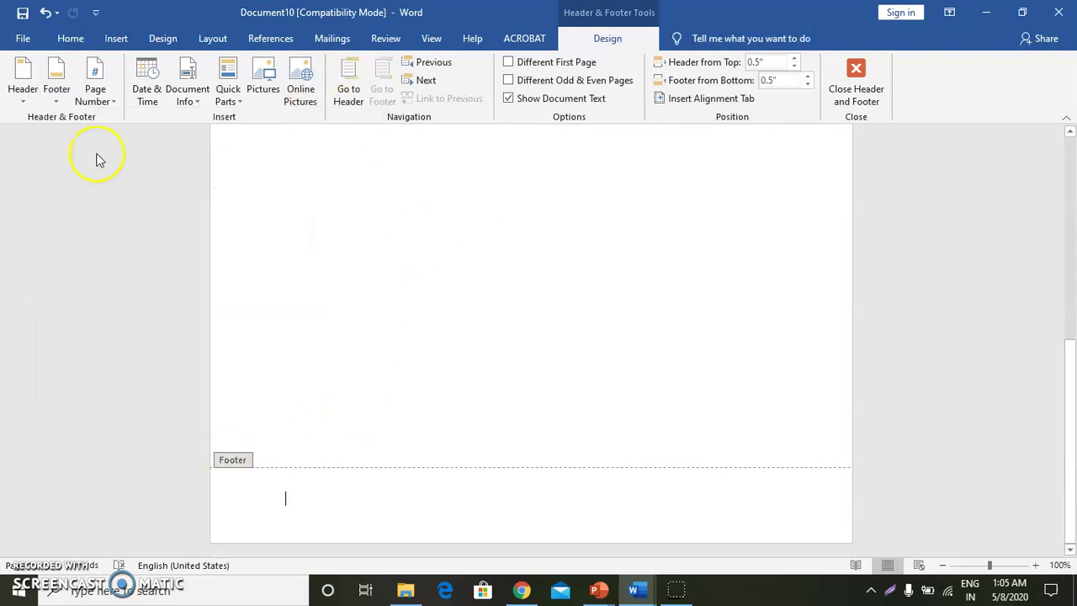
left_click(101, 102)
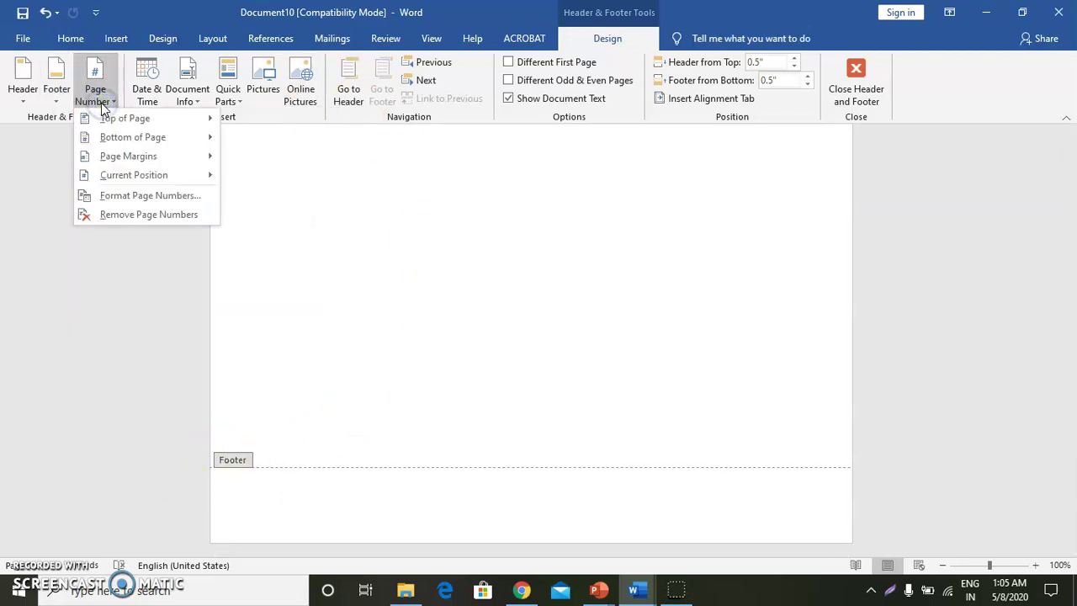
mouse_move(107, 145)
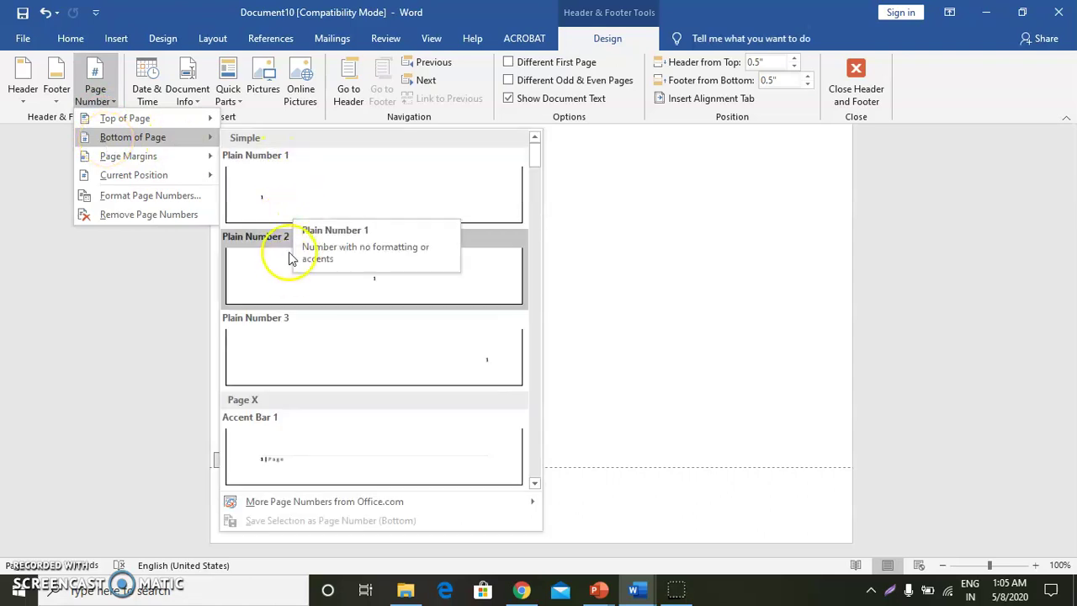
left_click(283, 214)
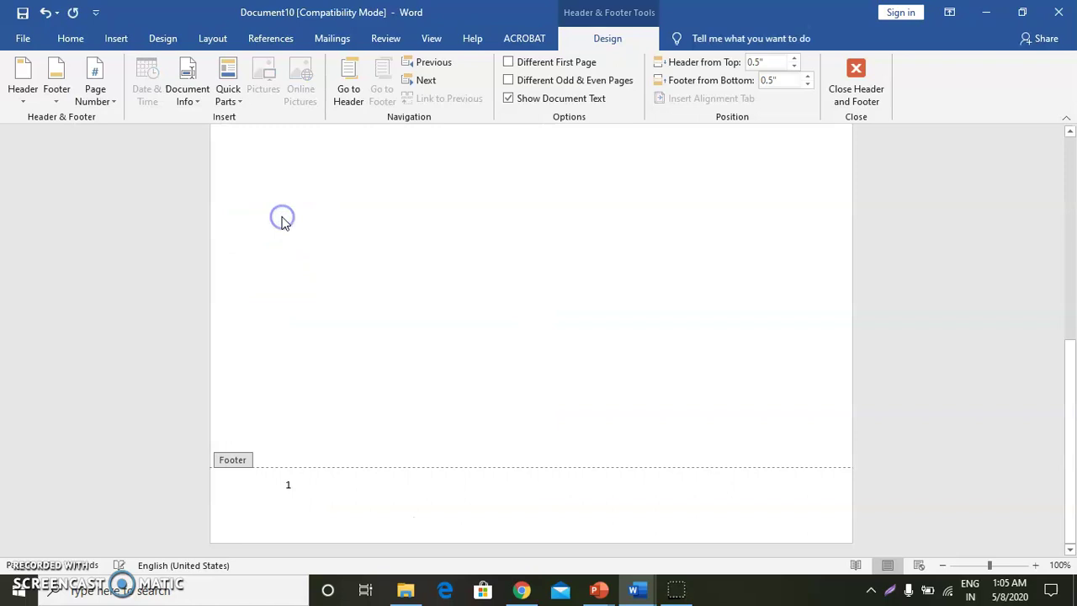
left_click(95, 91)
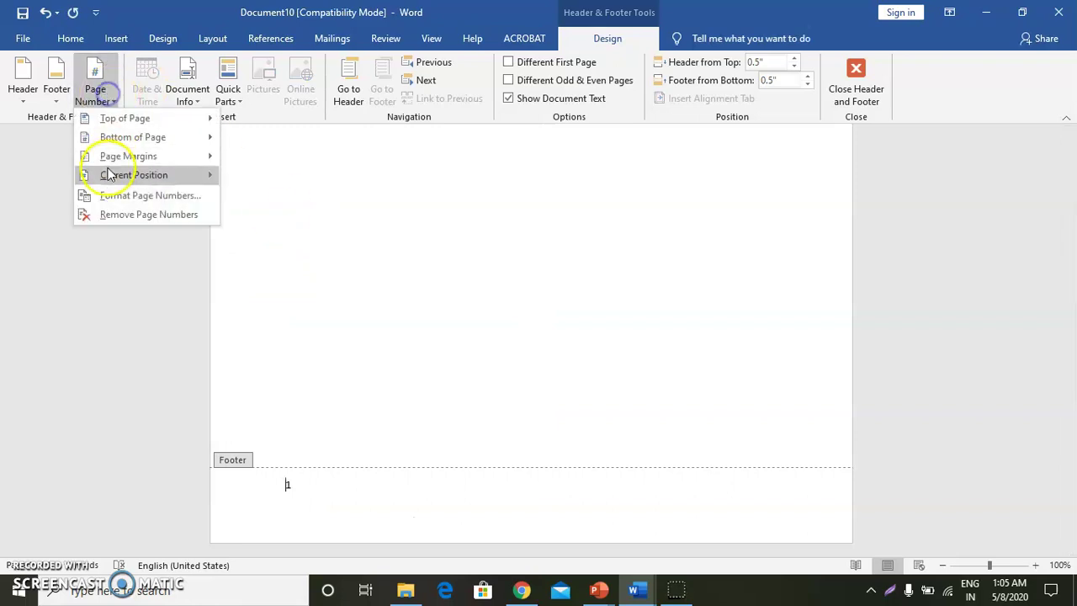
mouse_move(129, 148)
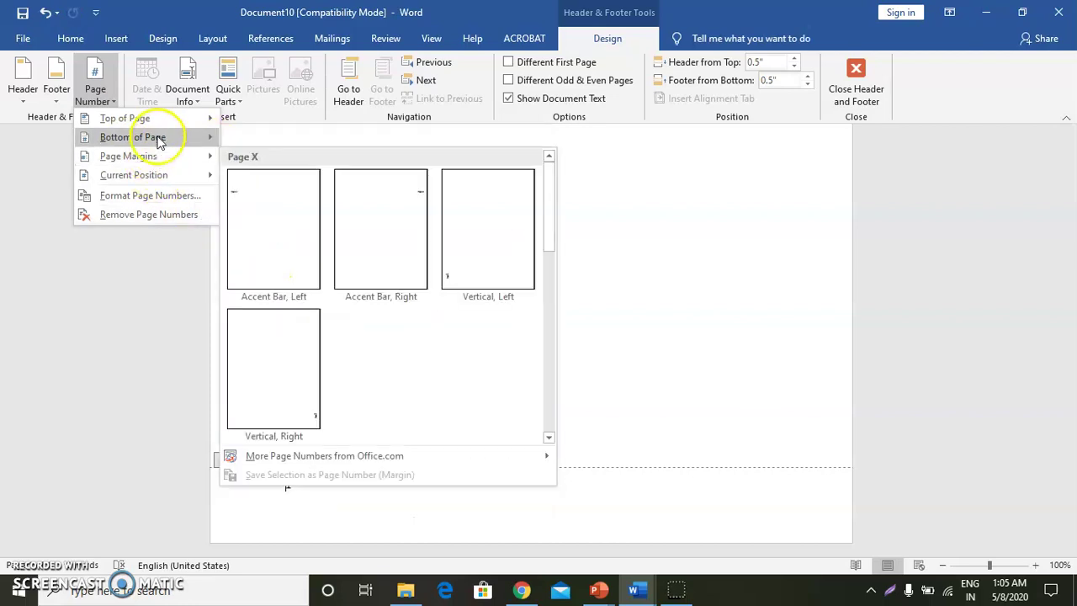
left_click(260, 261)
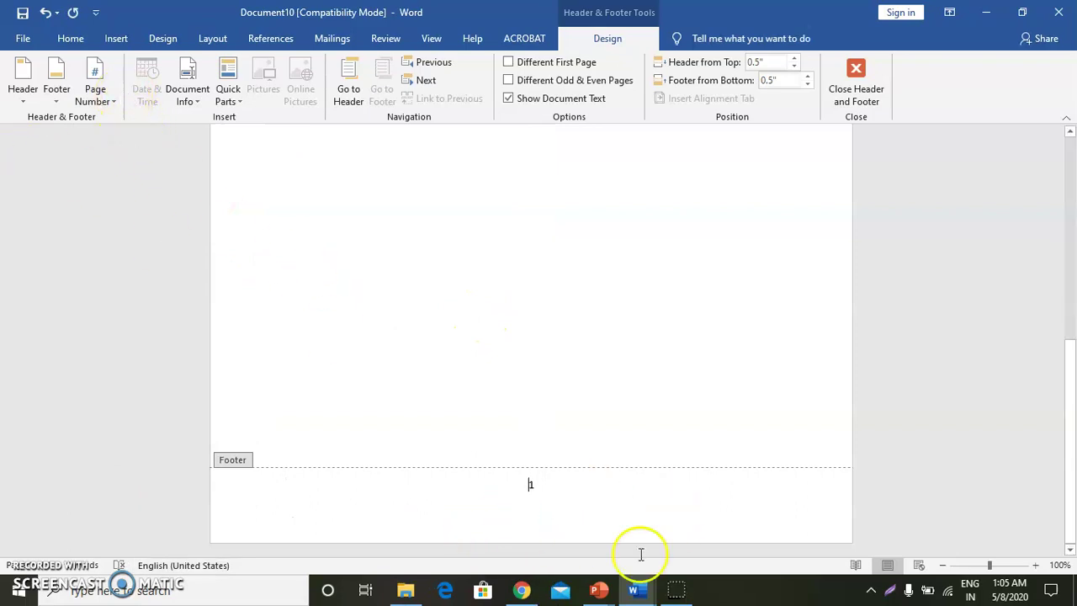
left_click(108, 98)
Change the page number format to lowercase letters (a, b, c).
left_click(147, 195)
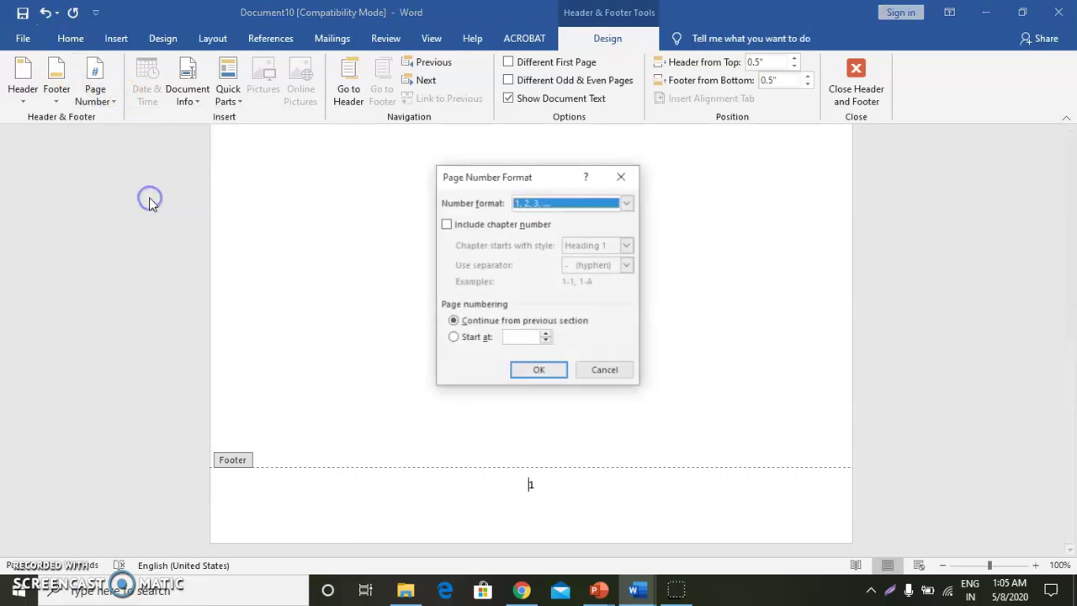
left_click(627, 203)
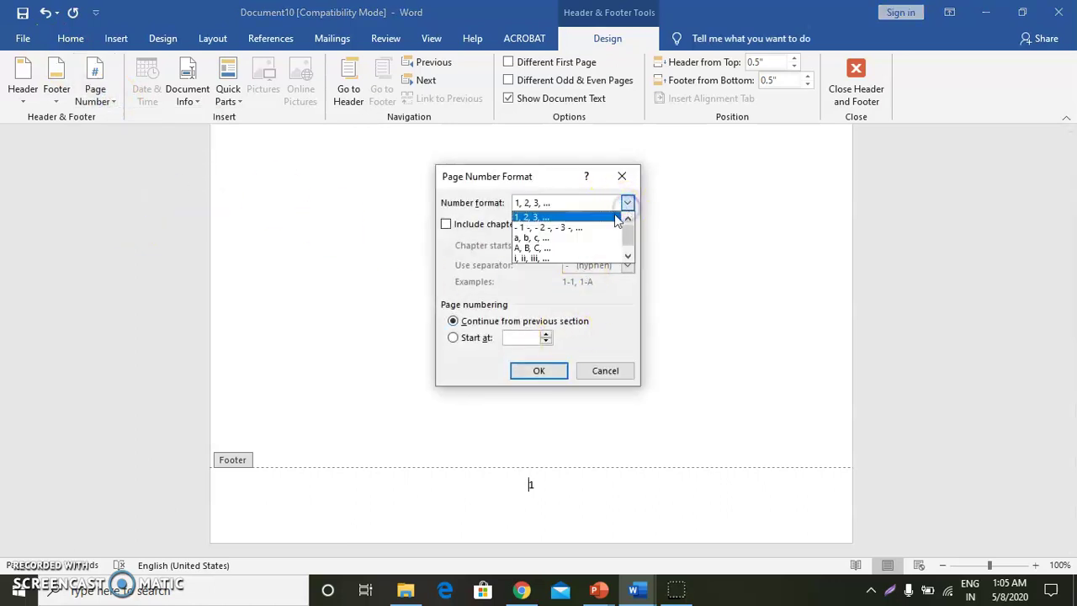
left_click(572, 238)
left_click(537, 377)
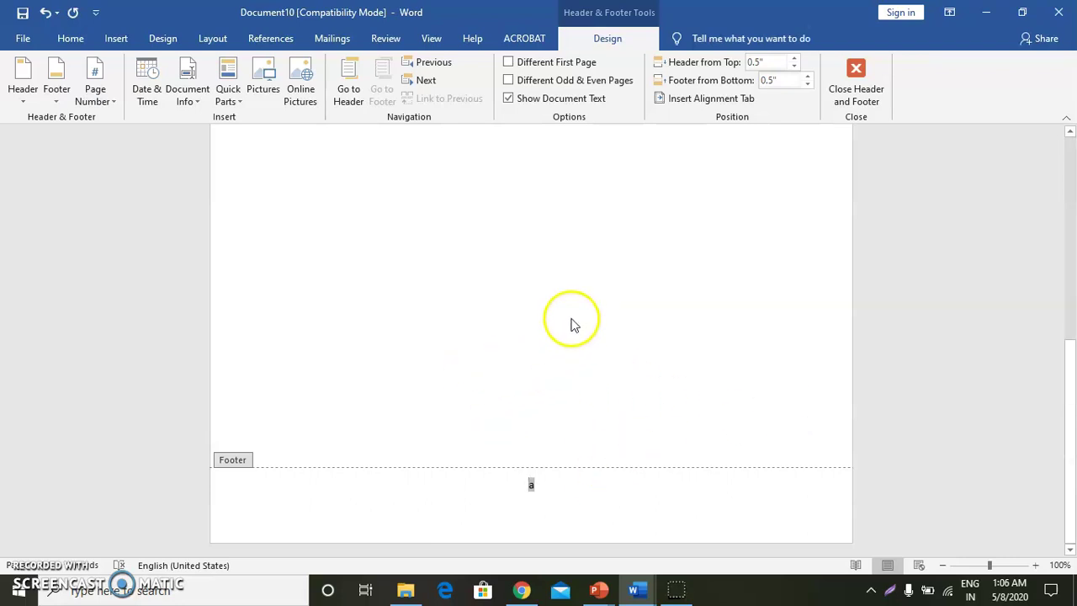
scroll(608, 211, "up", 3)
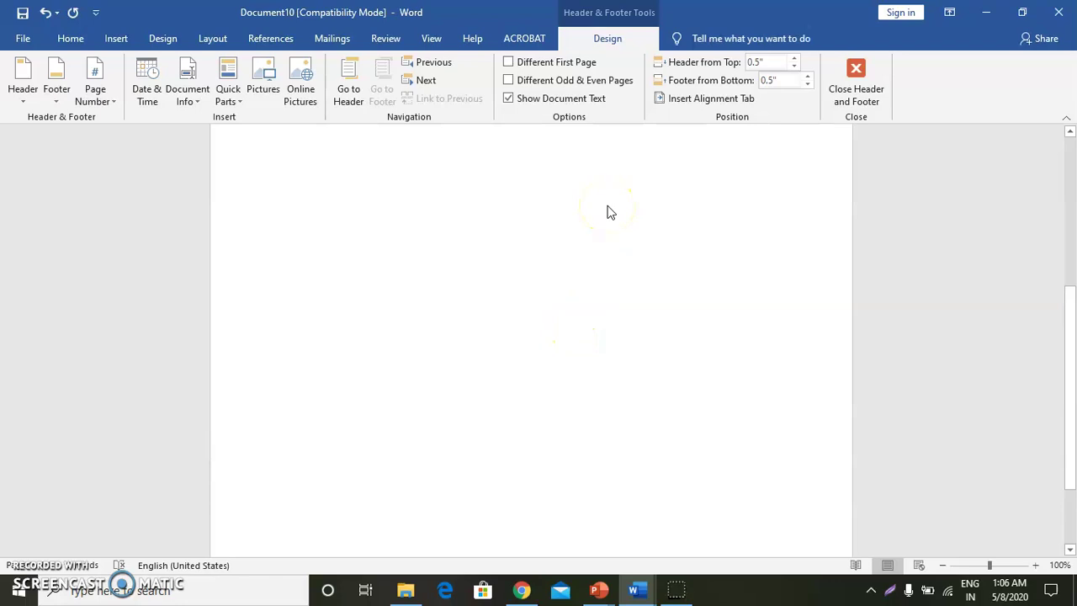
scroll(390, 274, "up", 3)
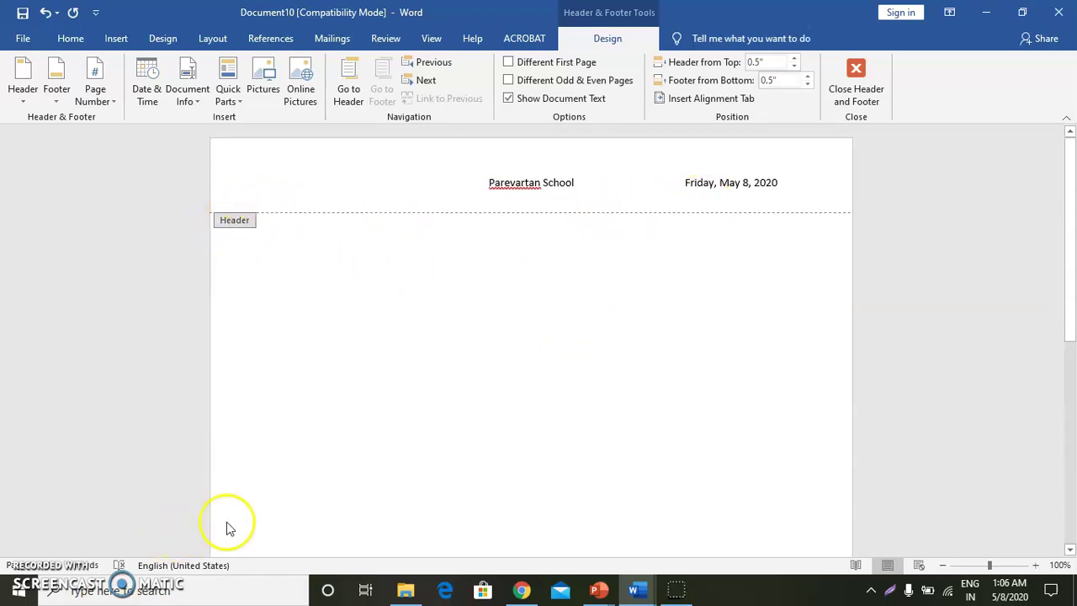
scroll(244, 519, "down", 3)
scroll(244, 519, "down", 5)
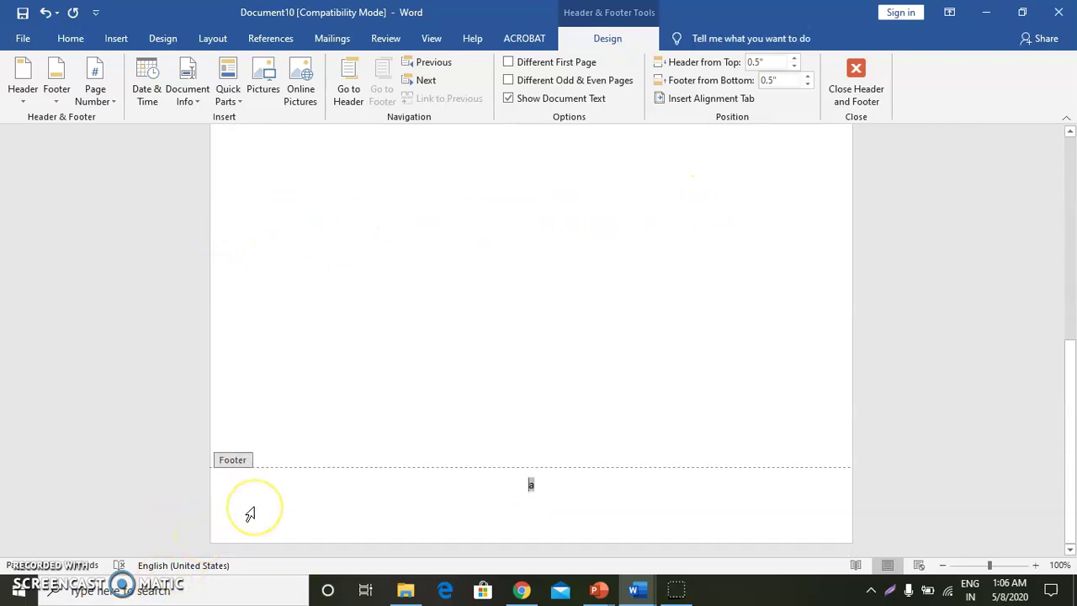
scroll(250, 514, "up", 8)
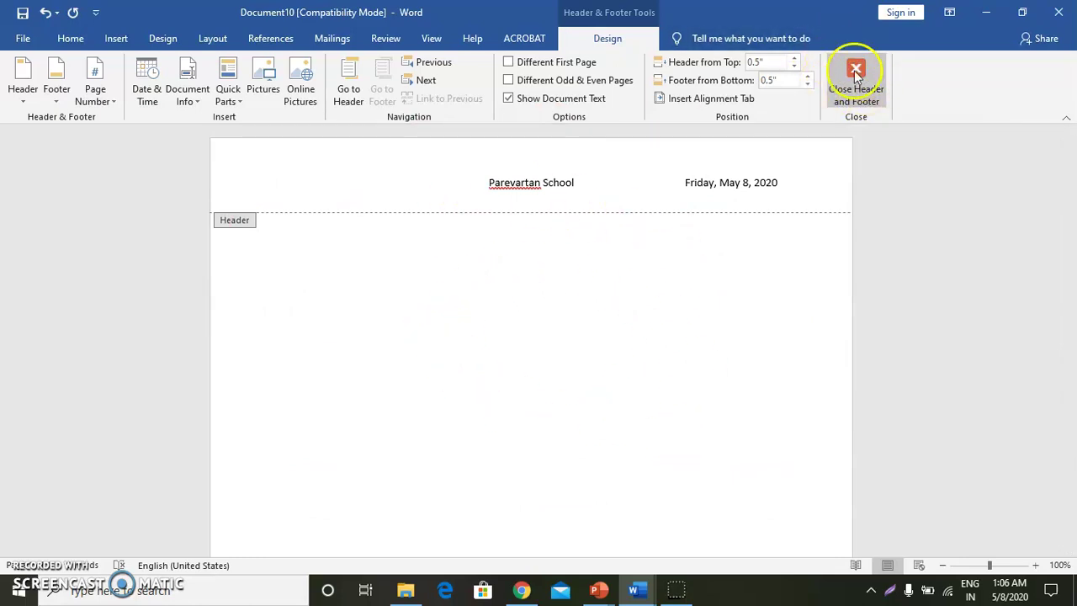
Close the header, paste the screen-recorder paragraph into the body and select it.
left_click(857, 100)
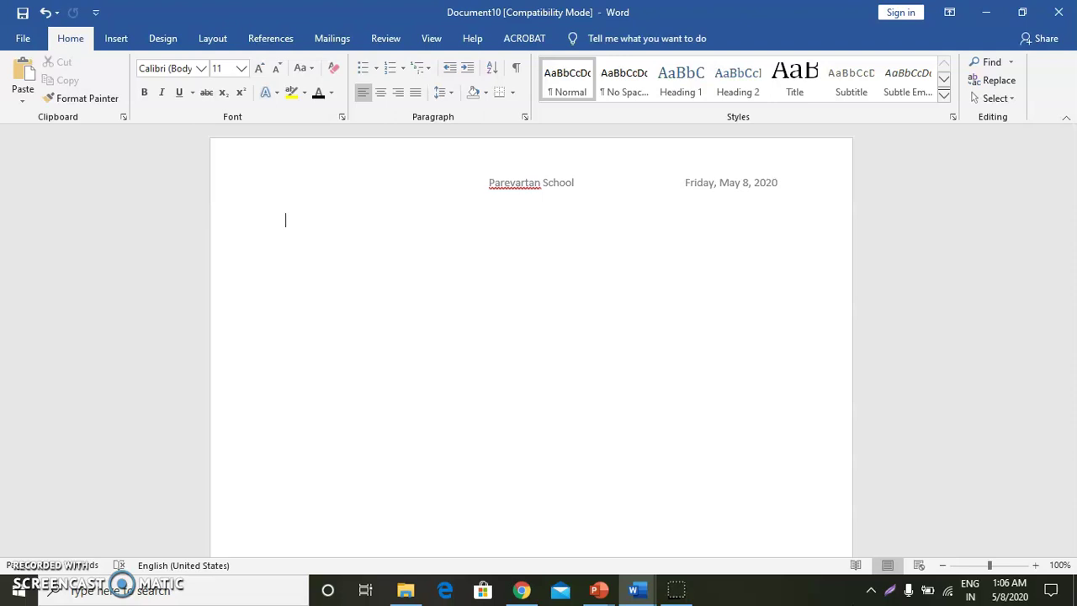
type("With our free and easy-to-use screen recorder, you can capture any area of your screen with the option to add narration from your microphone and video from your webcam. Sharing your ideas has never been easier!")
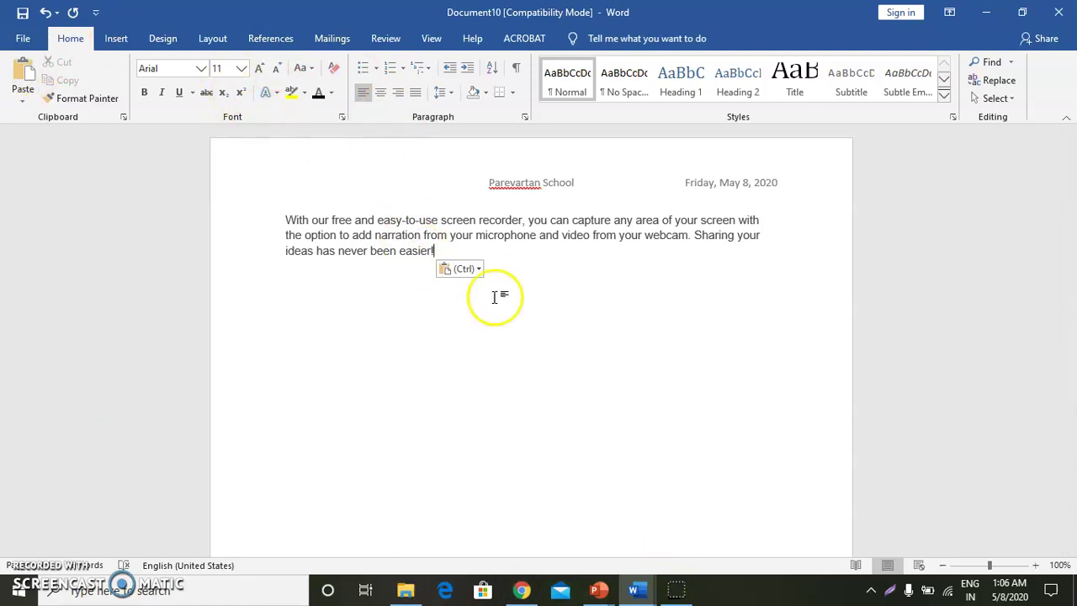
left_click_drag(434, 252, 286, 204)
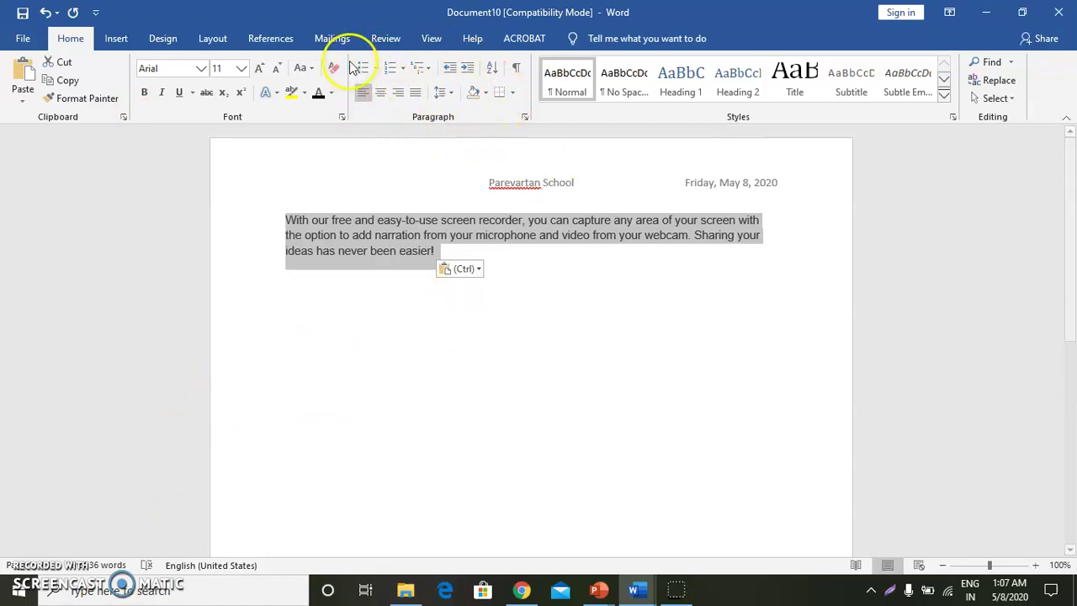
Give the pasted paragraph 12 pt of spacing before in the Paragraph dialog.
left_click(525, 117)
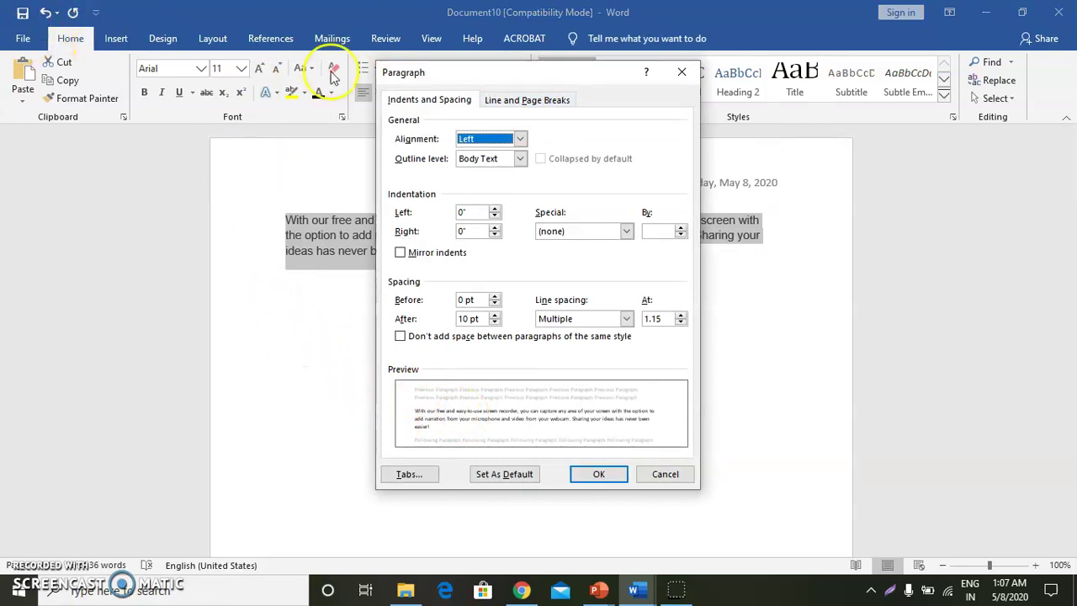
left_click(525, 585)
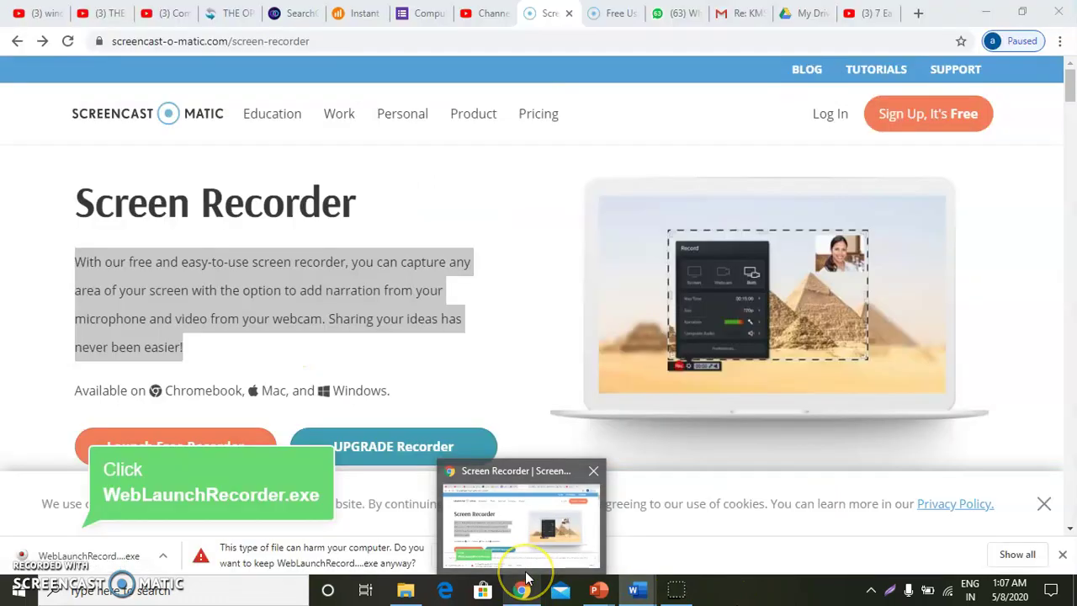
key("alt+Tab")
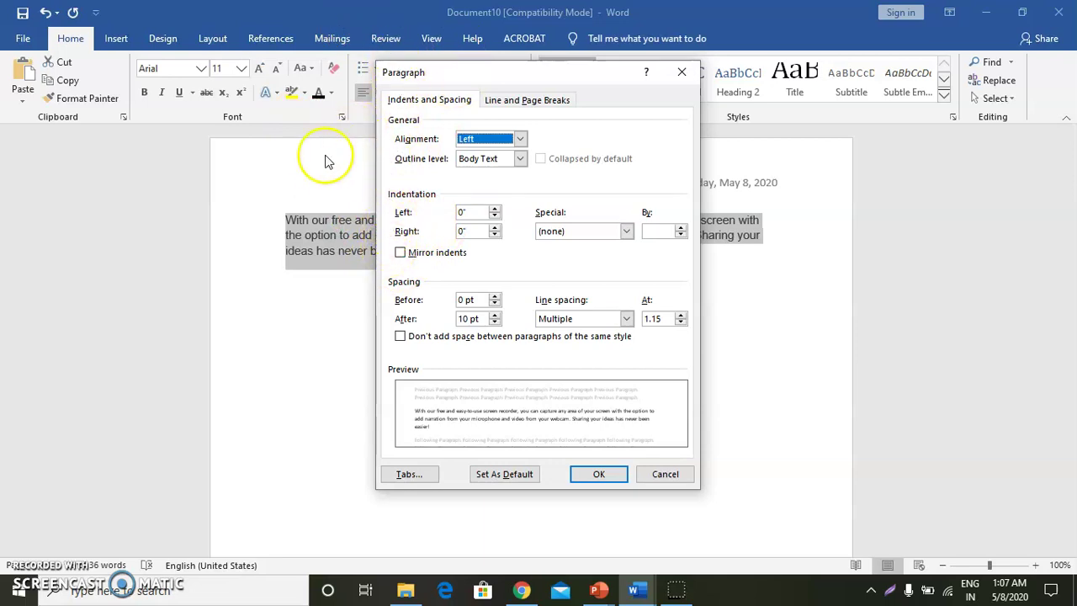
left_click(495, 296)
left_click(496, 297)
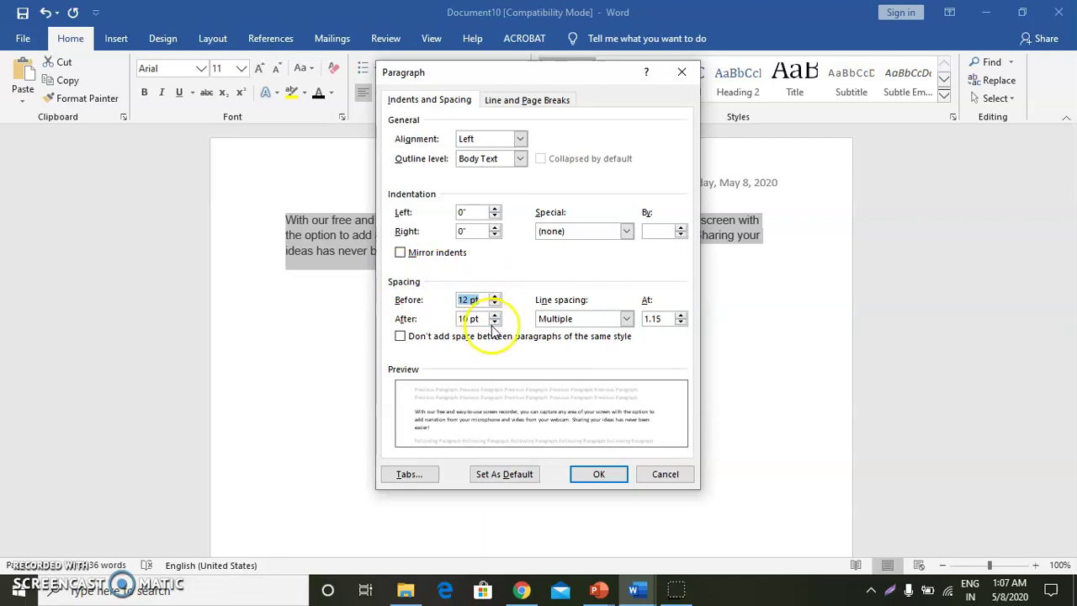
left_click(600, 473)
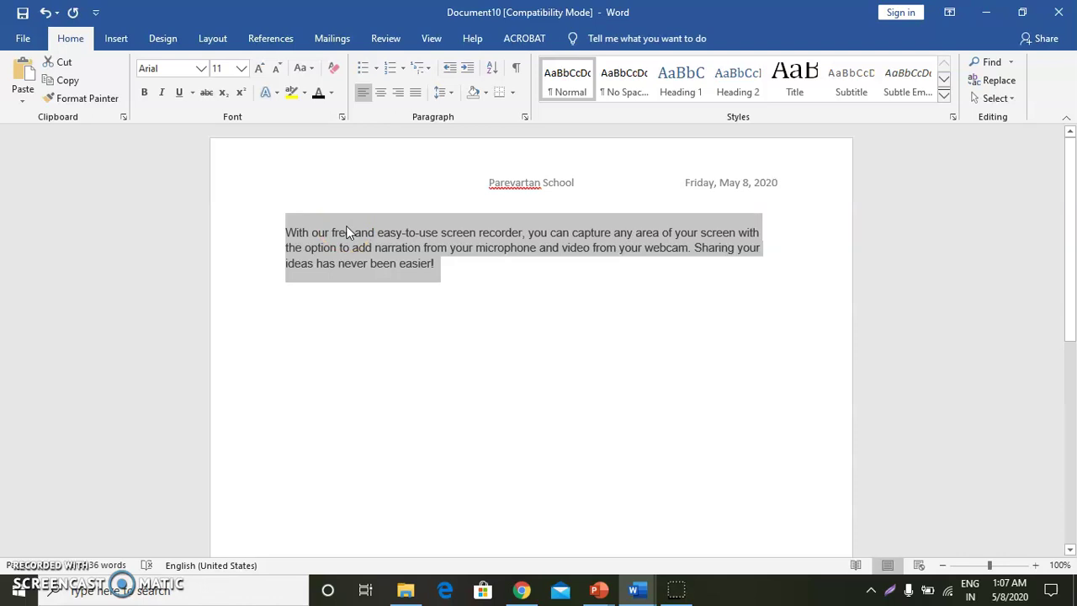
Change the pasted paragraph's line spacing to 3.0 from the Home tab.
left_click(453, 98)
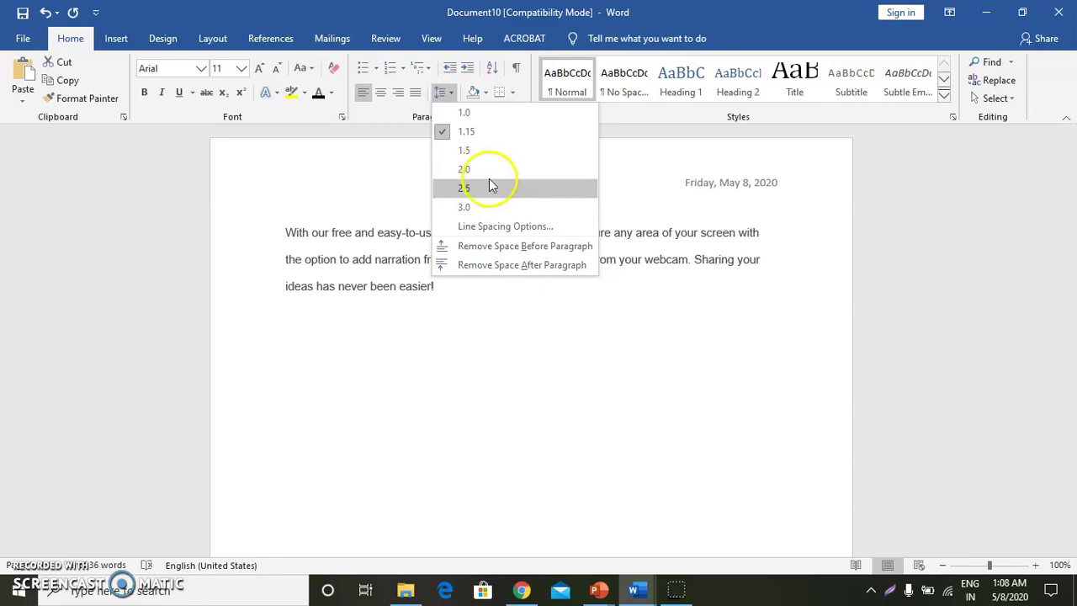
left_click(500, 206)
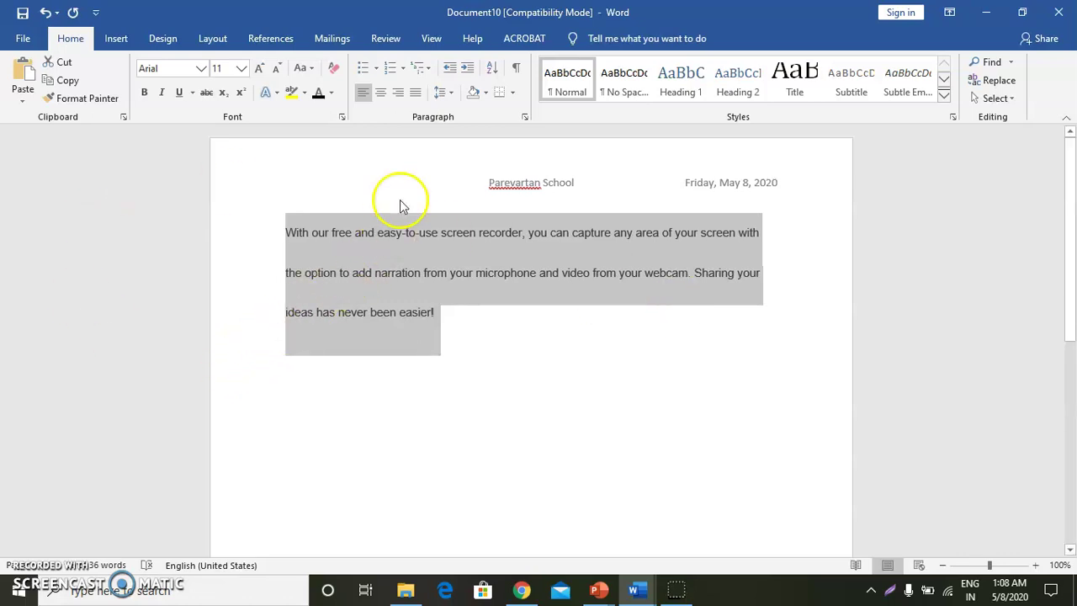
Show the Paragraph dialog with the pasted text's spacing and indentation values.
left_click(525, 116)
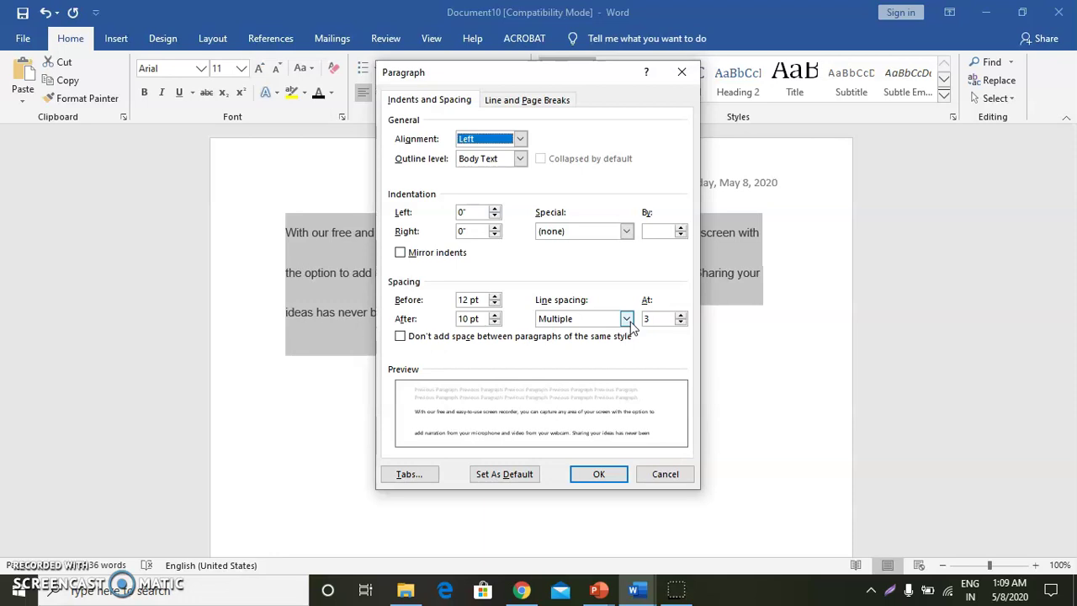
Set the Multiple line spacing At value to 4.5 and apply it.
left_click(680, 314)
left_click(681, 314)
left_click(682, 324)
left_click(682, 324)
left_click(682, 324)
left_click(681, 324)
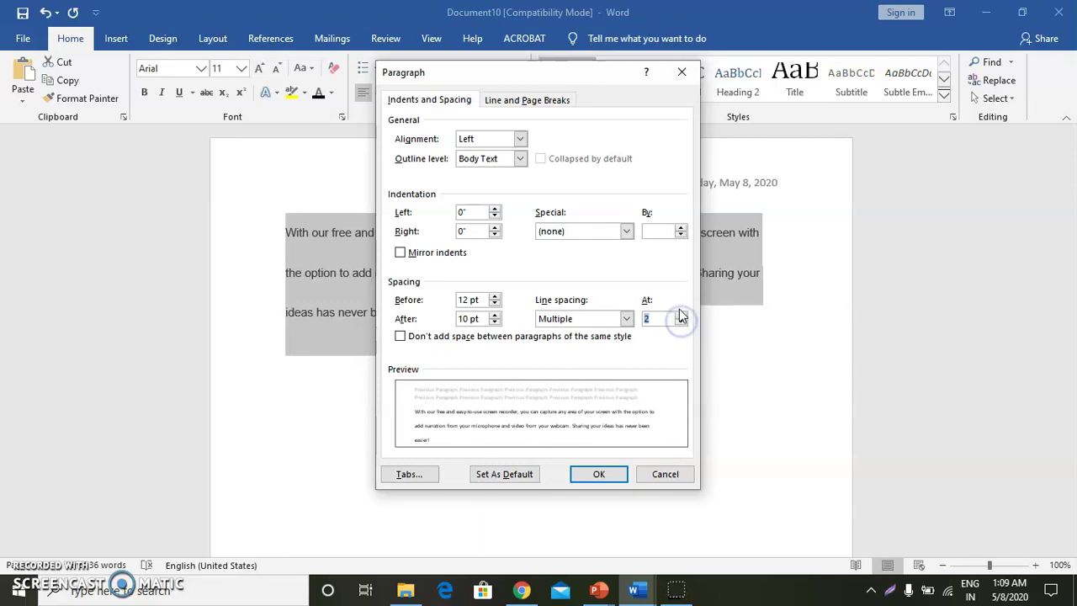
left_click(681, 313)
left_click(681, 314)
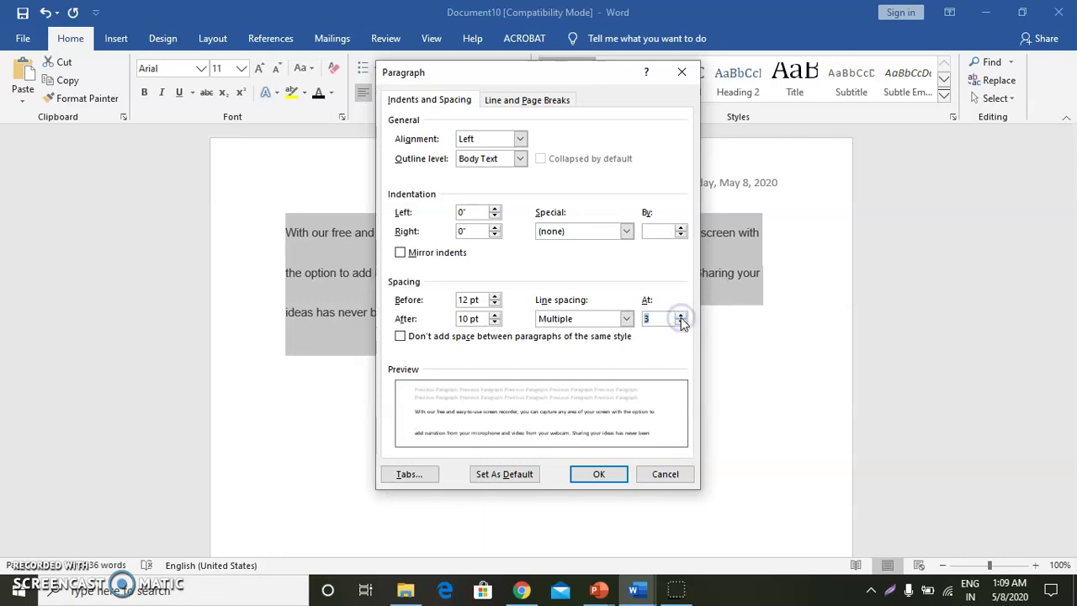
left_click(681, 324)
left_click(681, 324)
left_click(680, 324)
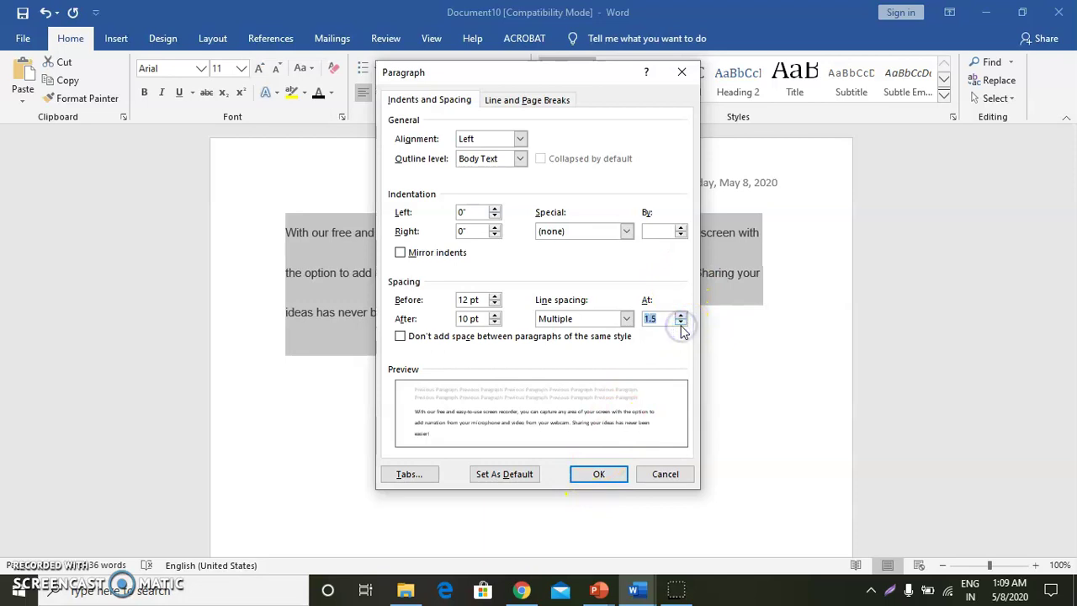
left_click(681, 324)
left_click(681, 313)
left_click(680, 314)
left_click(681, 314)
left_click(680, 314)
left_click(681, 314)
left_click(681, 314)
left_click(681, 314)
left_click(599, 474)
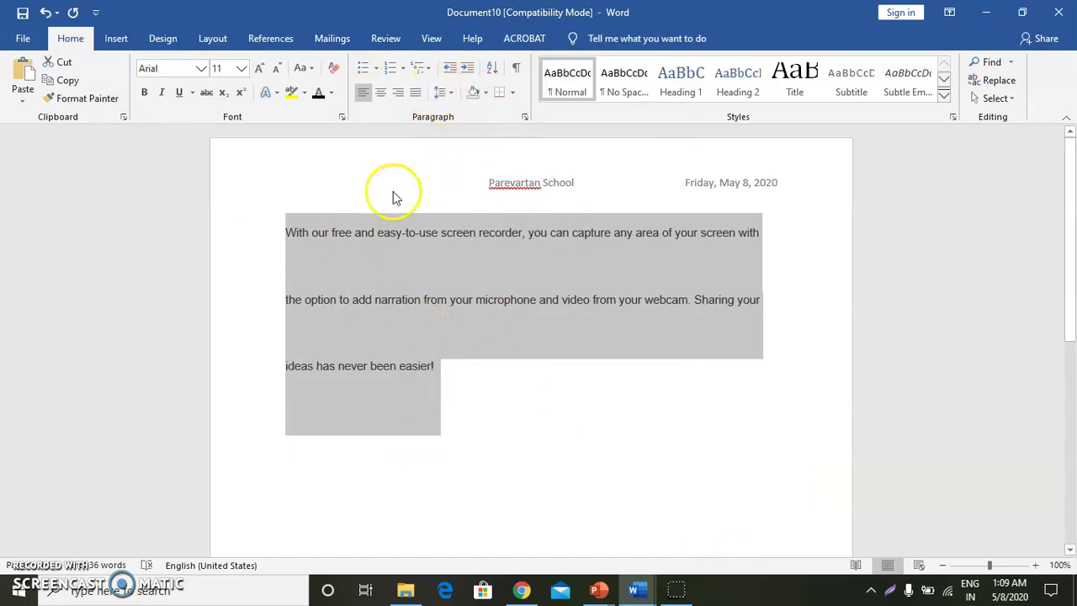
Set the paragraph's line spacing to 1.5.
left_click(451, 94)
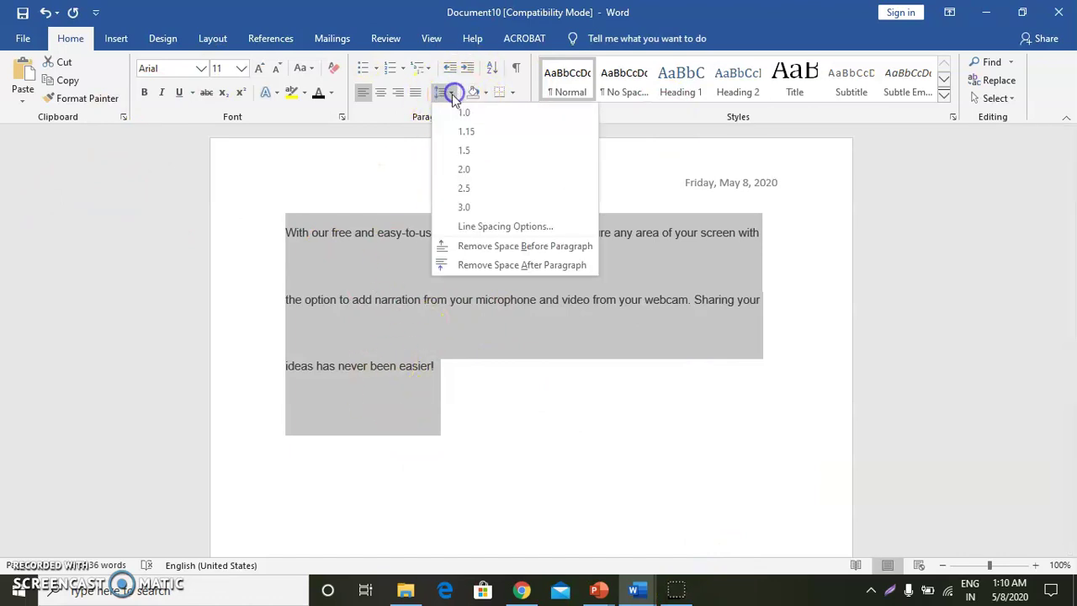
left_click(455, 150)
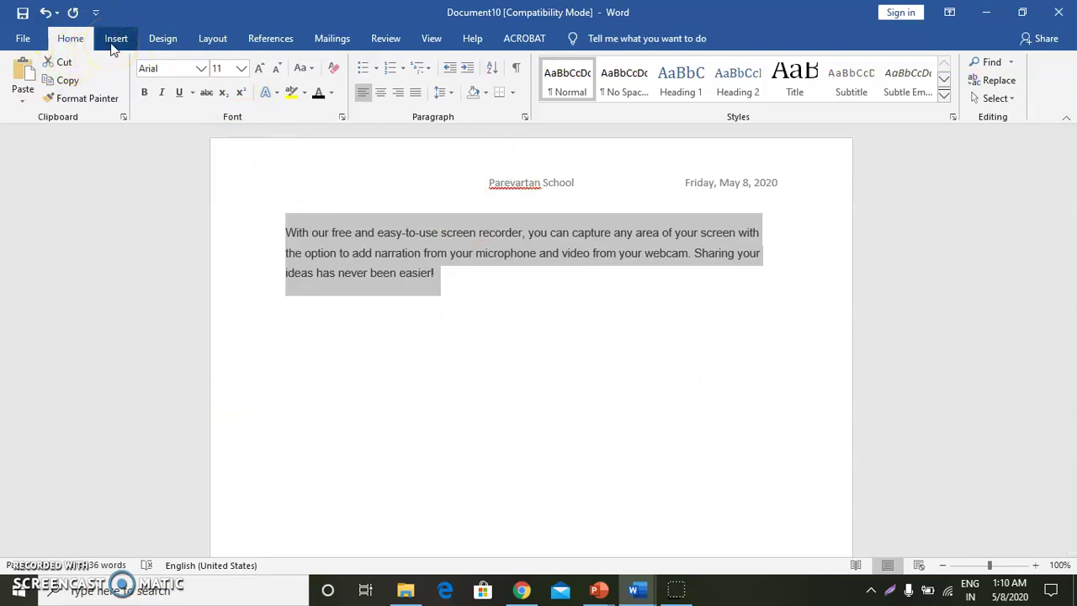
Move through the Insert and Design tabs to the Layout tab's column layout choices.
left_click(115, 40)
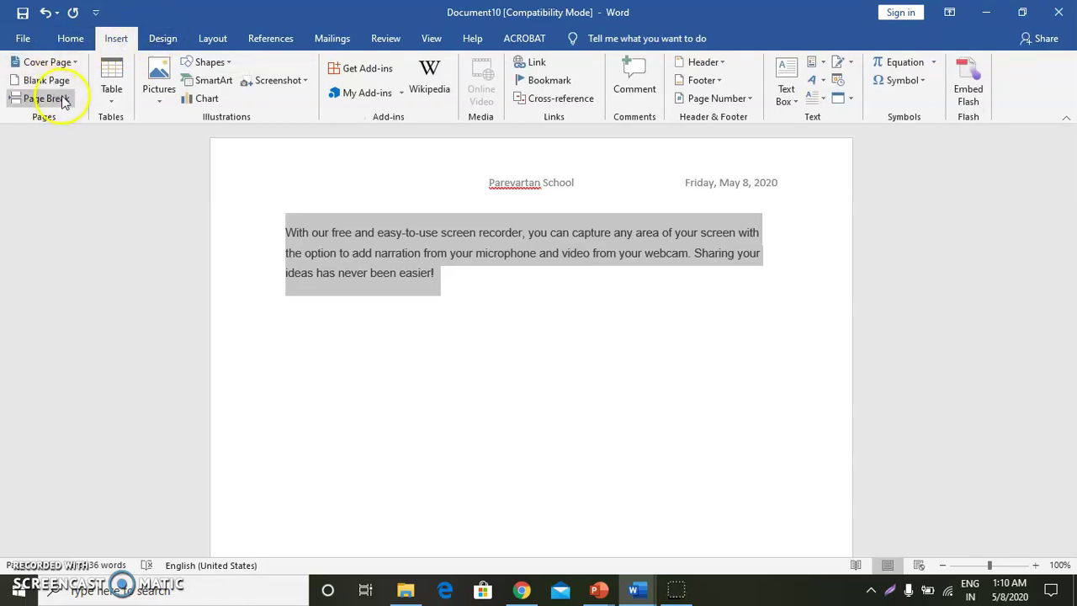
left_click(165, 39)
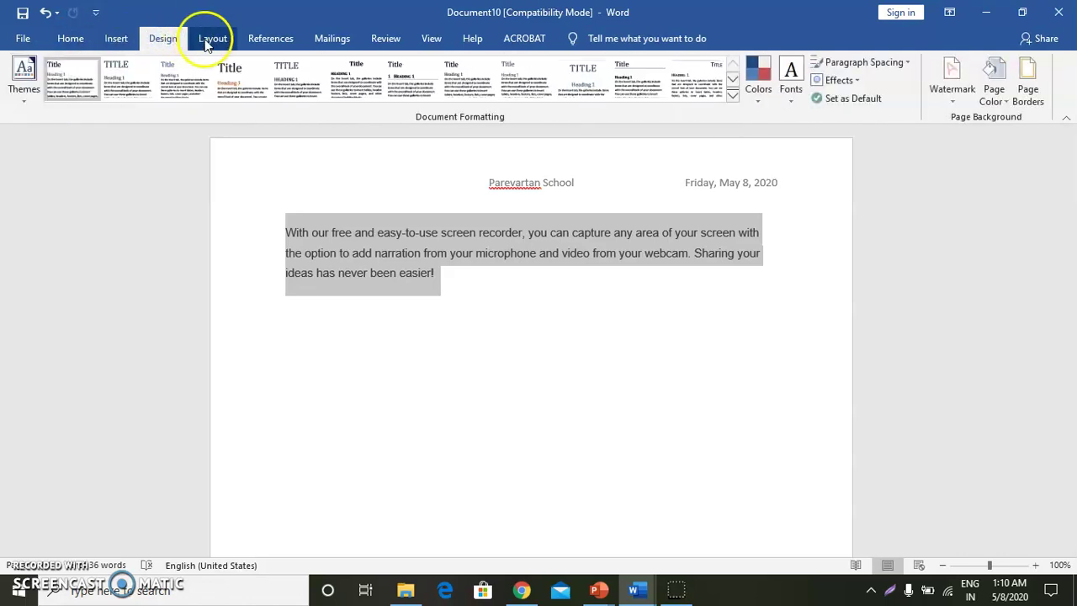
left_click(208, 42)
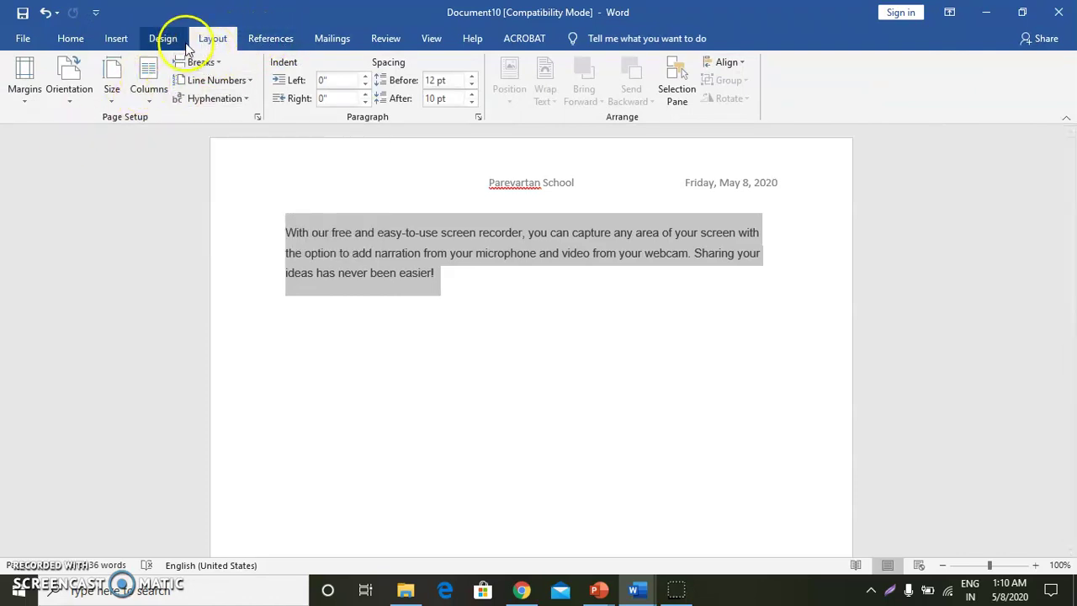
left_click(147, 93)
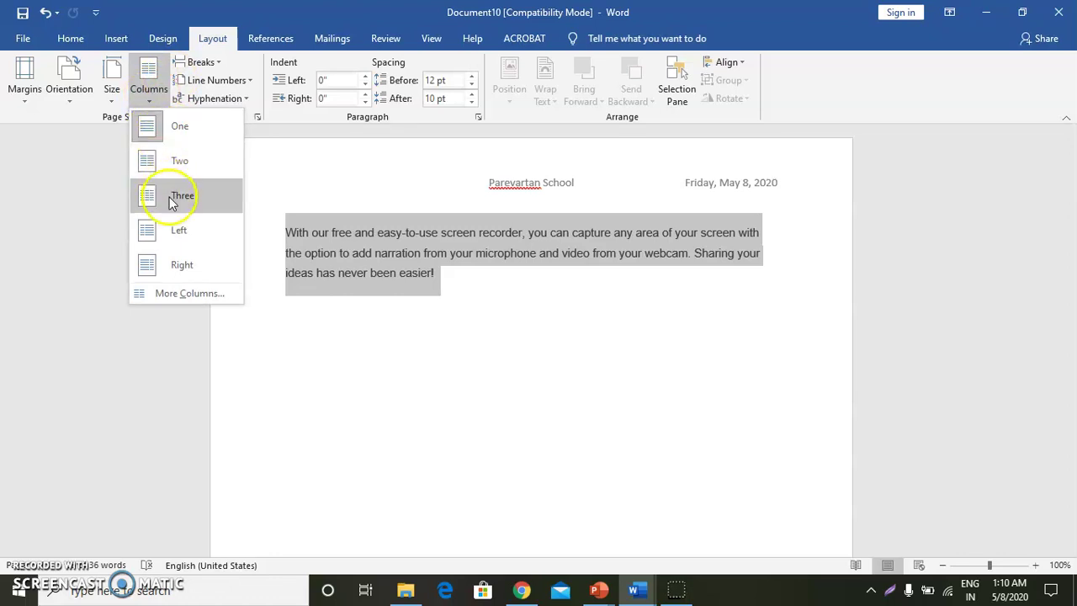
Apply the Three-column layout to the pasted screen-recorder paragraph.
left_click(178, 163)
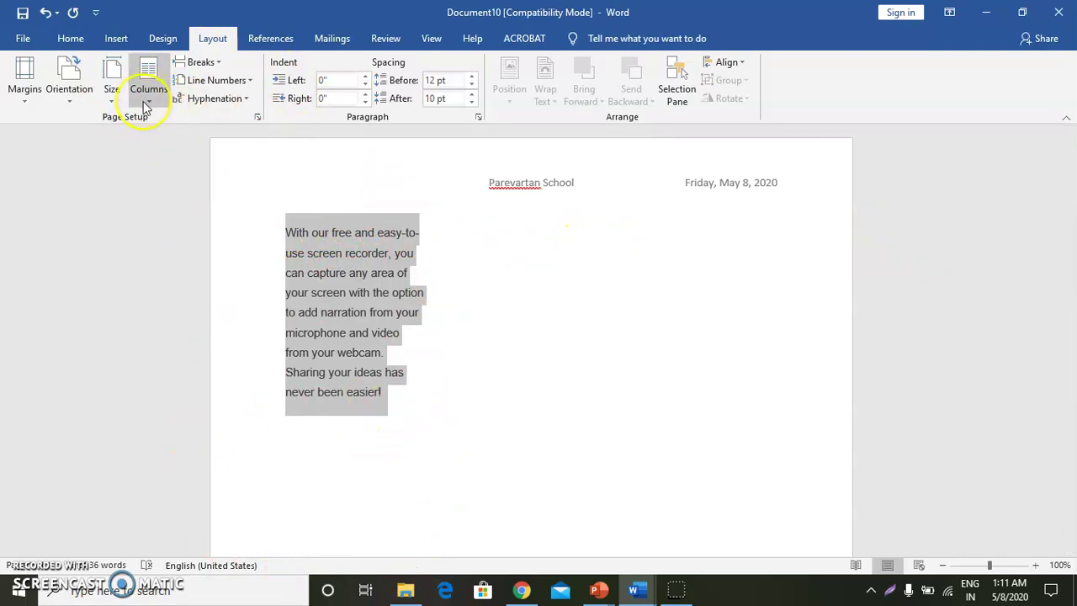
left_click(200, 65)
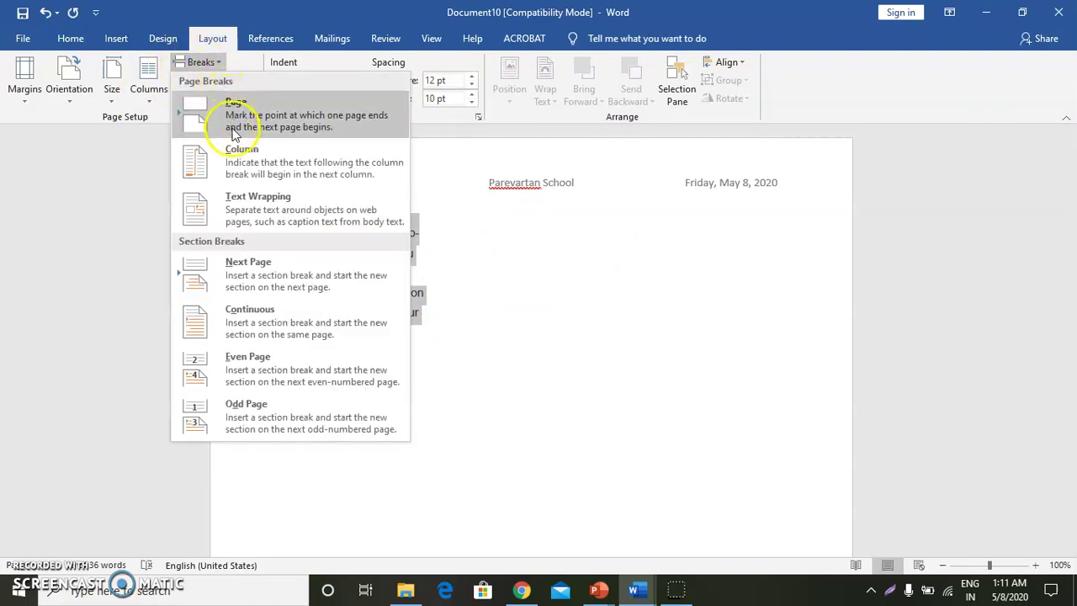
Insert several trial column breaks from the Layout Breaks menu.
left_click(238, 173)
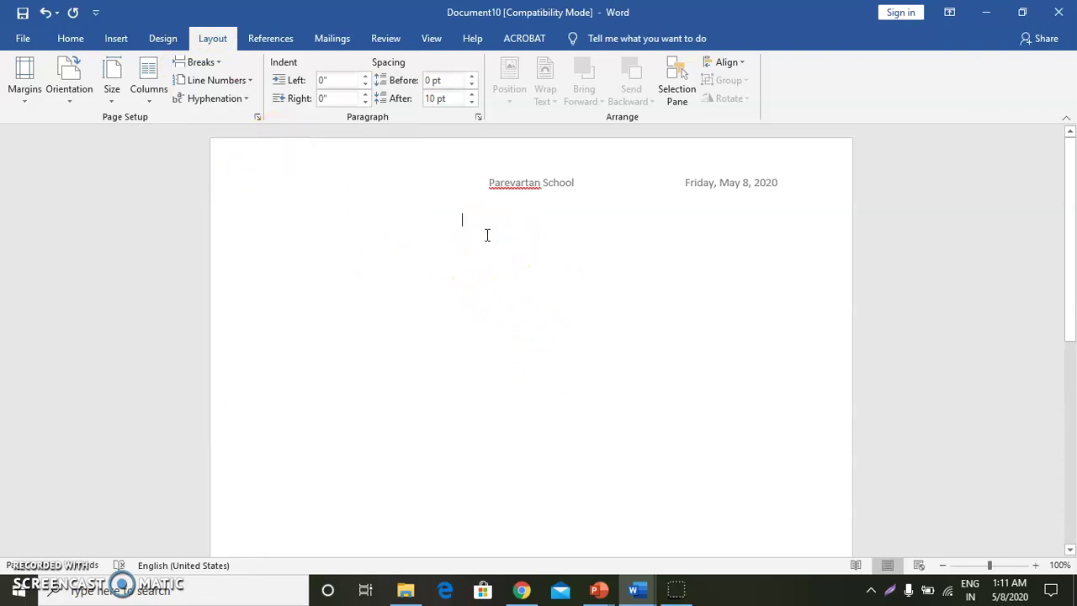
left_click(152, 100)
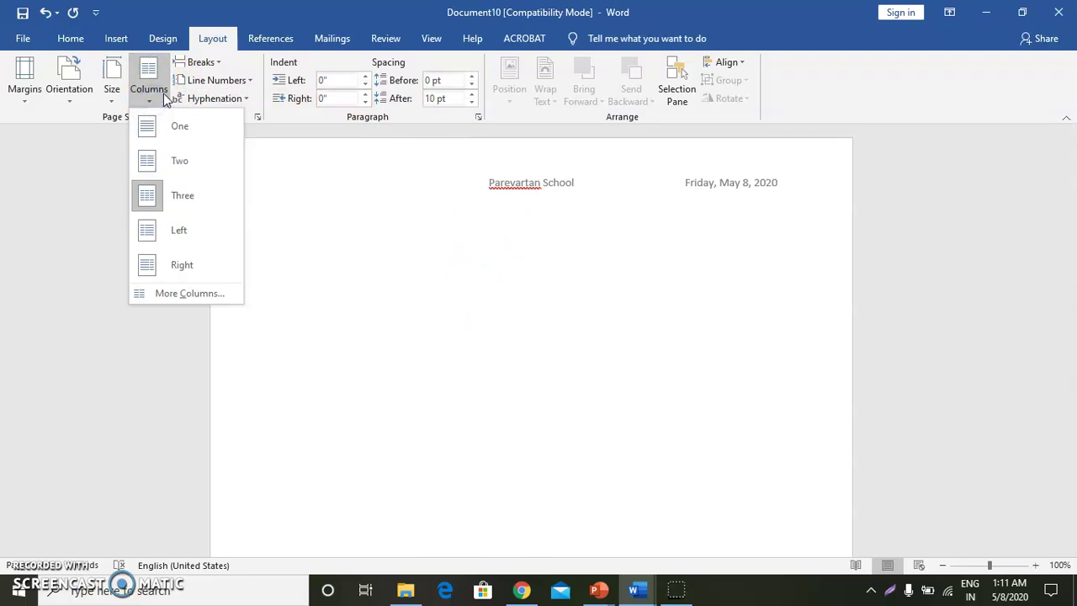
left_click(212, 62)
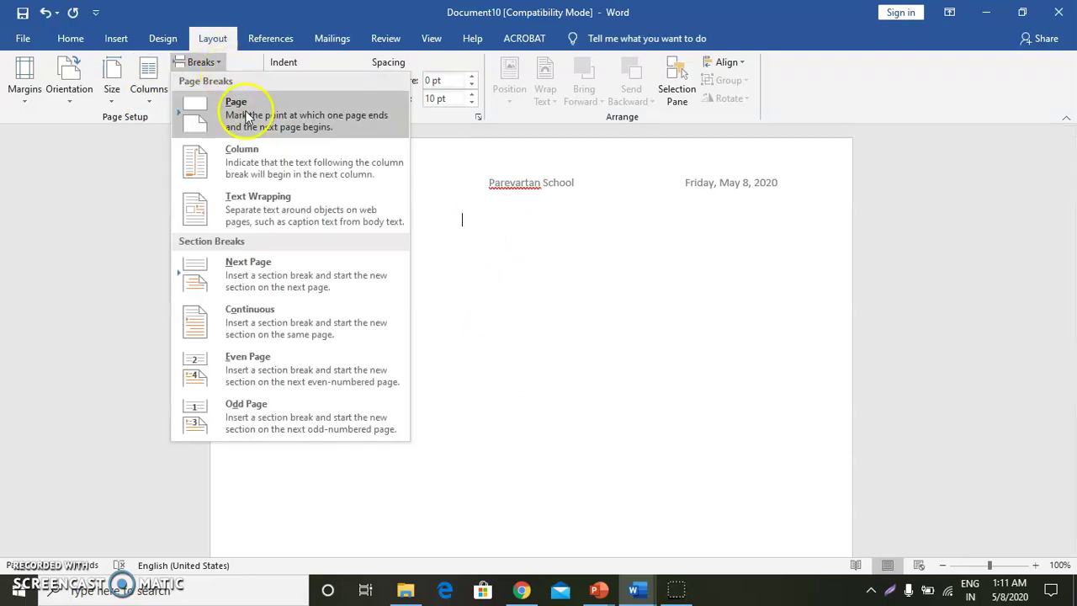
left_click(287, 160)
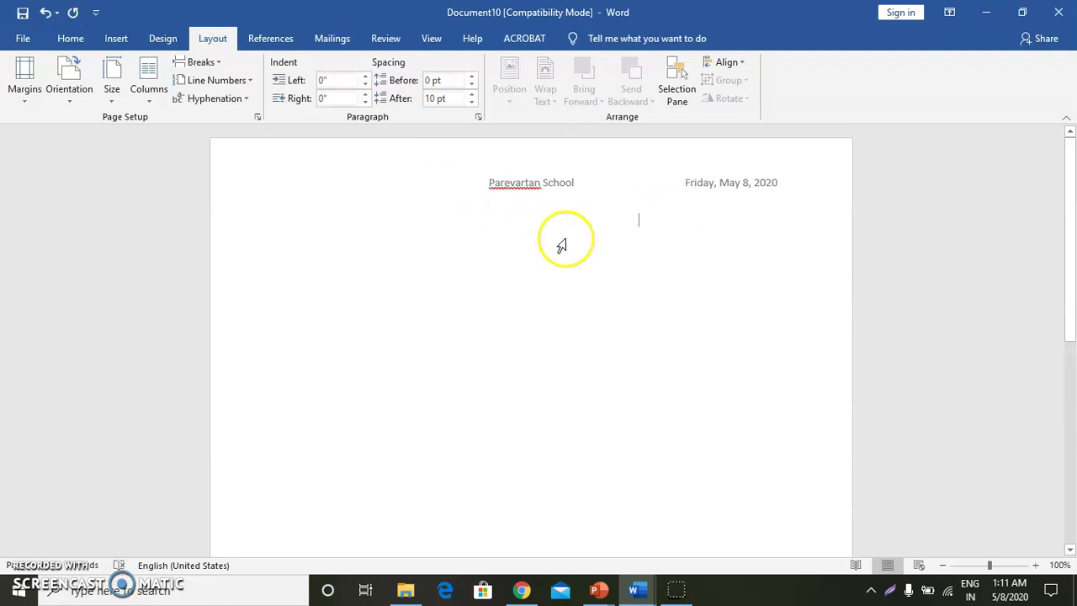
right_click(491, 244)
left_click(505, 289)
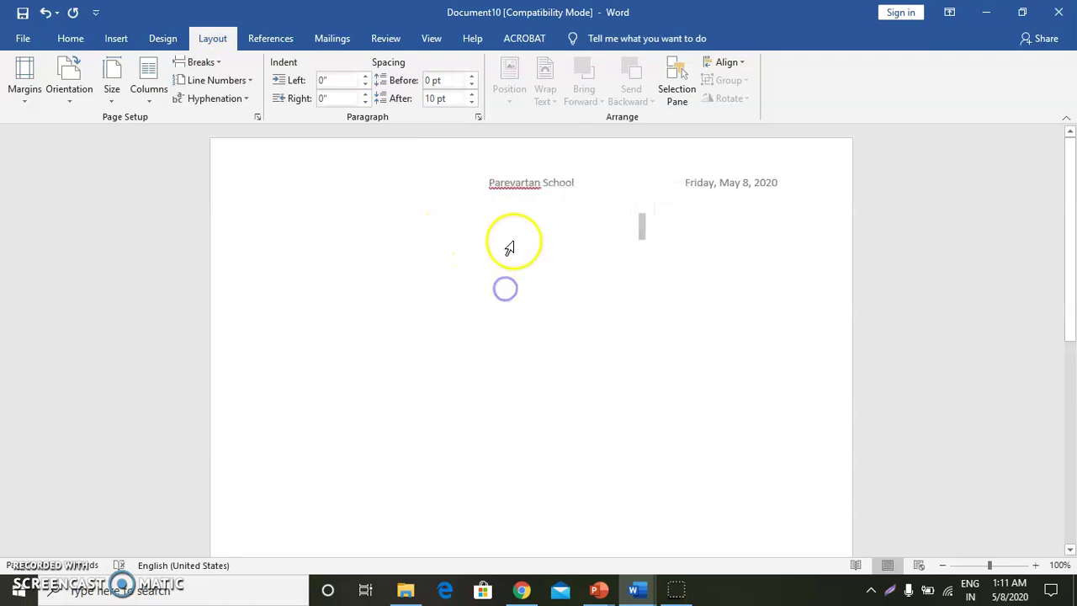
left_click(208, 71)
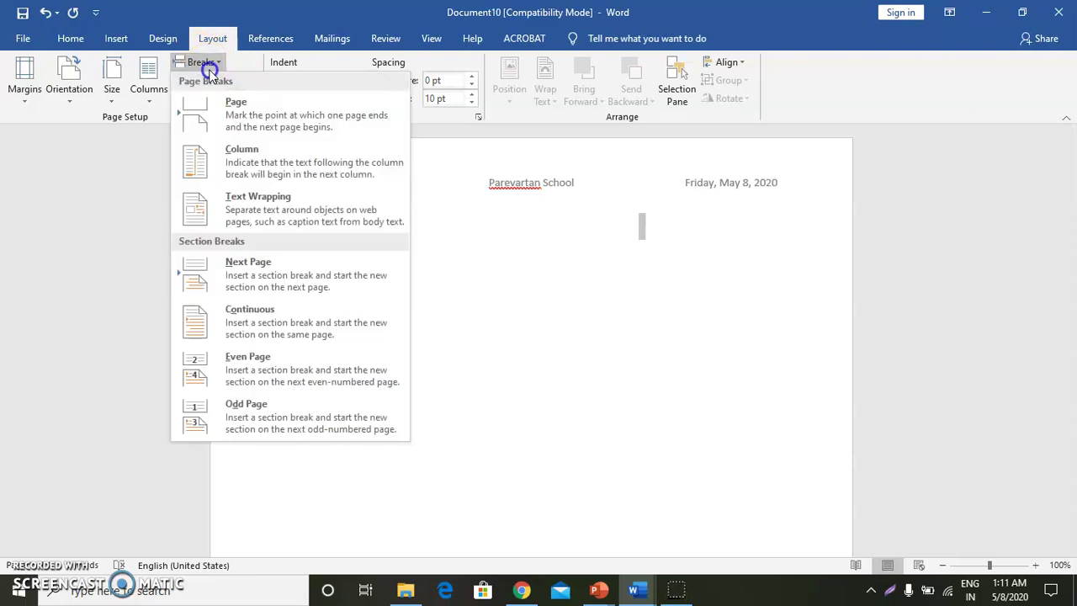
left_click(224, 160)
Undo the last change so the paragraph sits beneath the Parevartan School header.
scroll(284, 211, "up", 3)
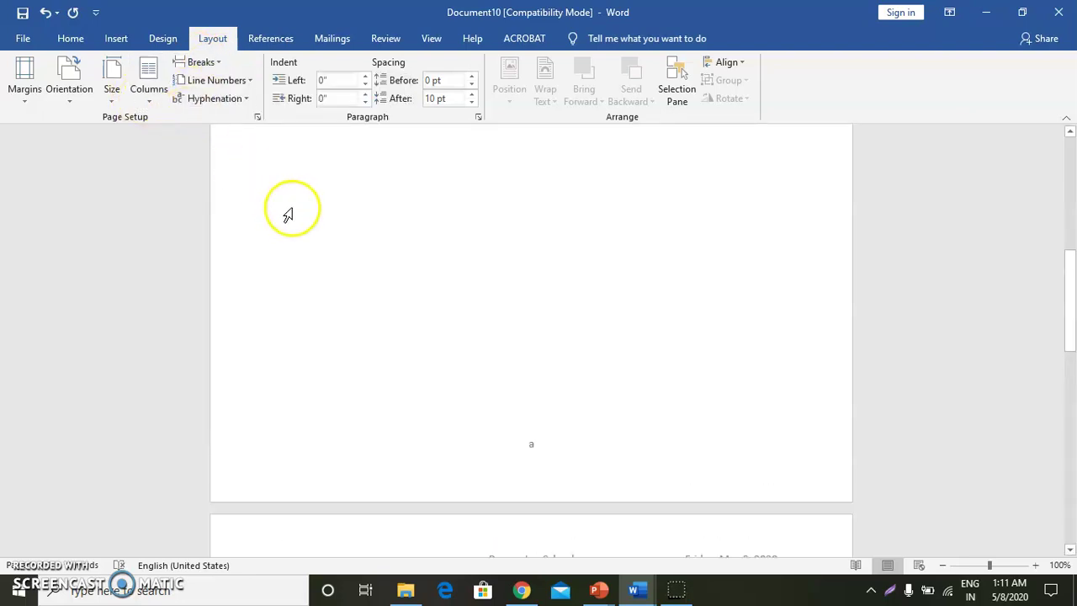
scroll(291, 216, "down", 10)
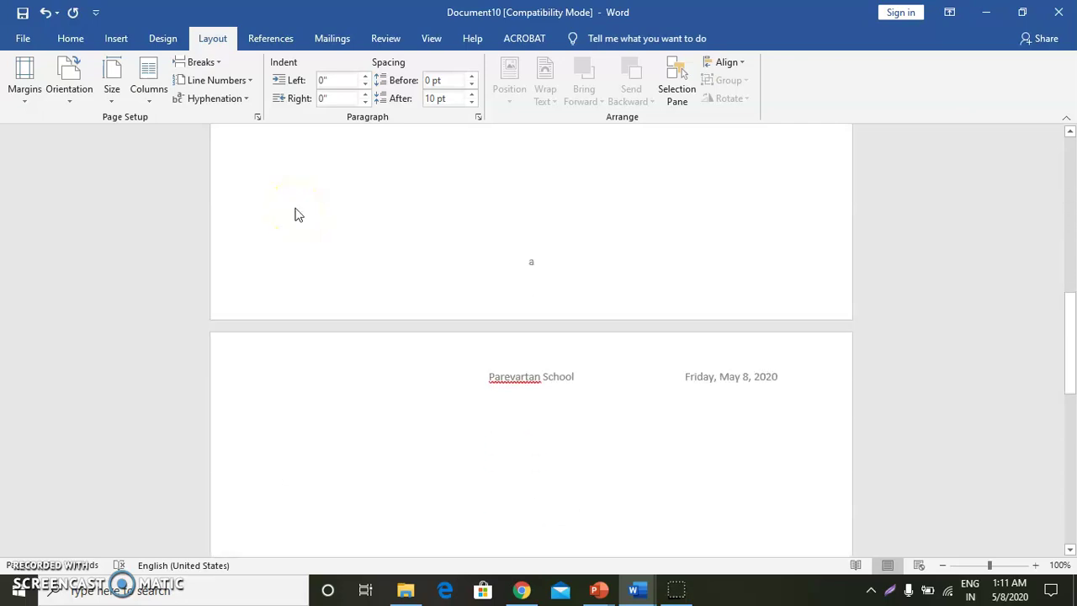
scroll(296, 208, "up", 15)
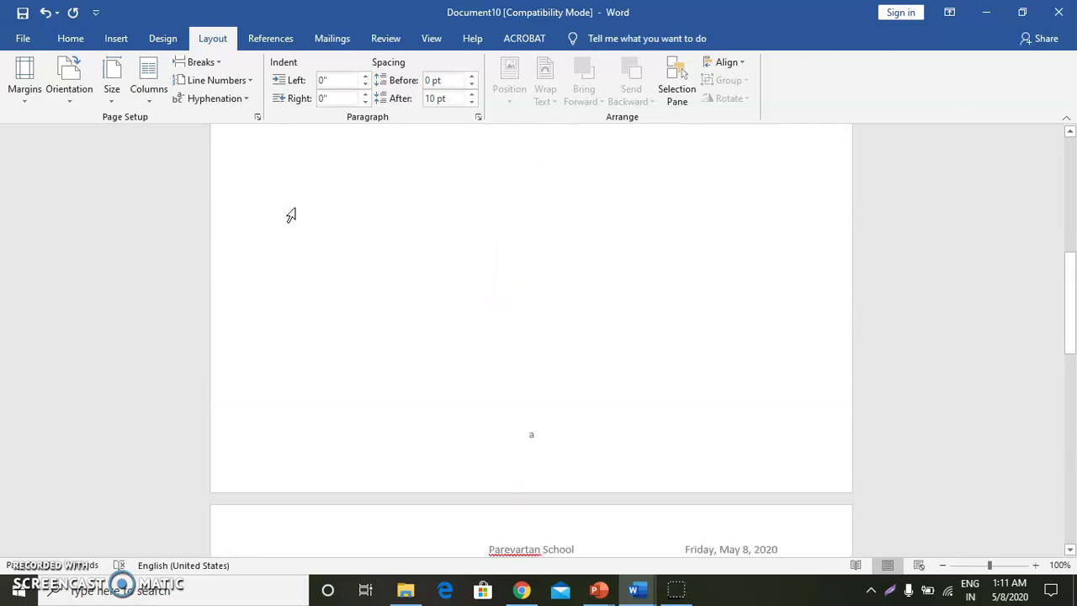
scroll(297, 207, "up", 1)
double_click(308, 298)
left_click(318, 380)
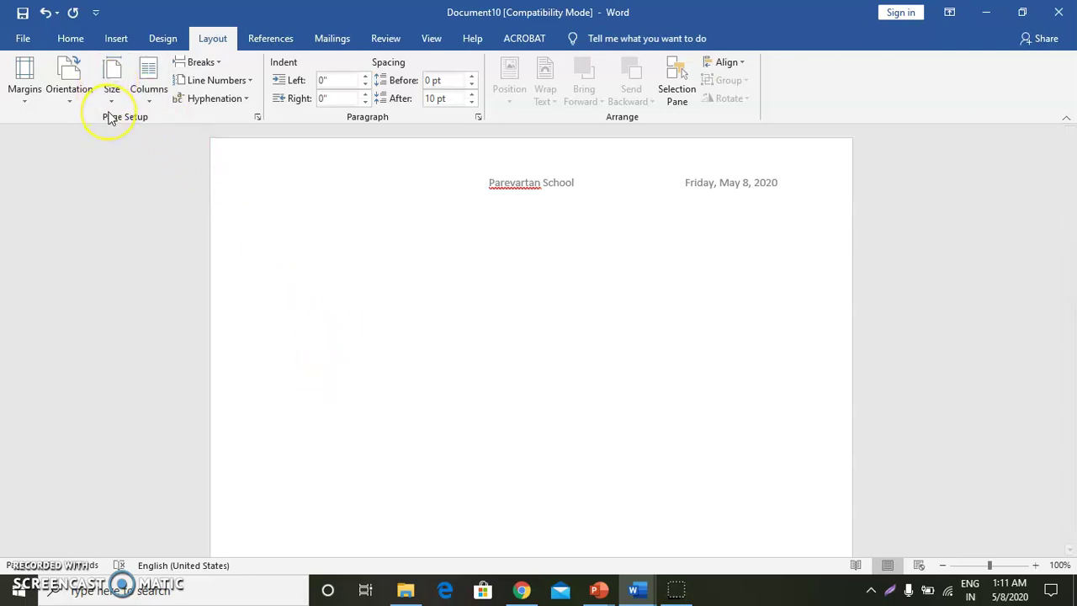
key("ctrl+z")
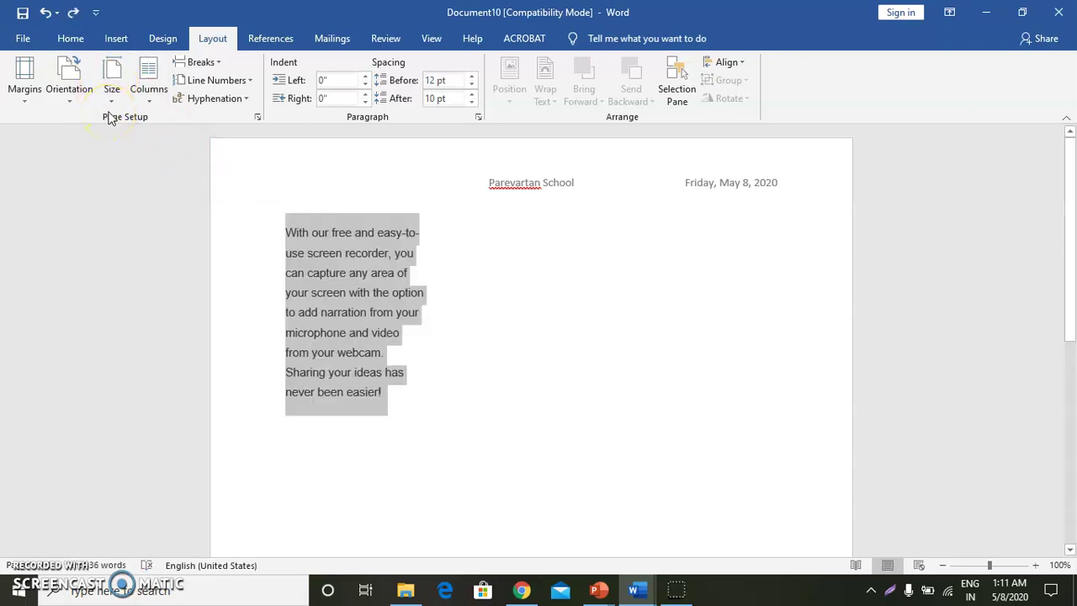
After 'easier!', insert a column break and type 'fhgjkbjnn' in the second column.
left_click(383, 390)
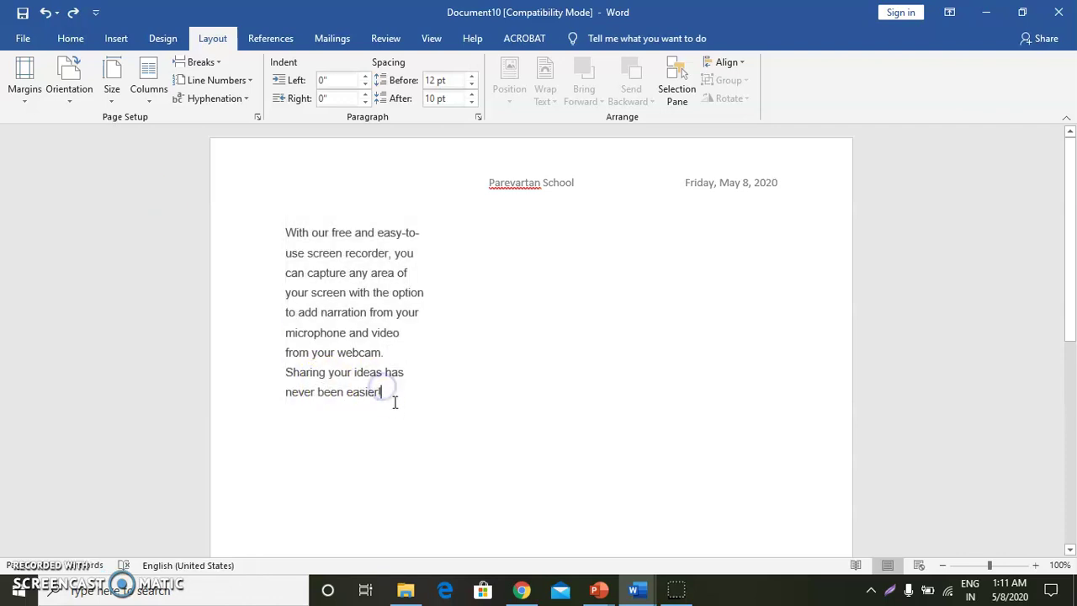
left_click(403, 398)
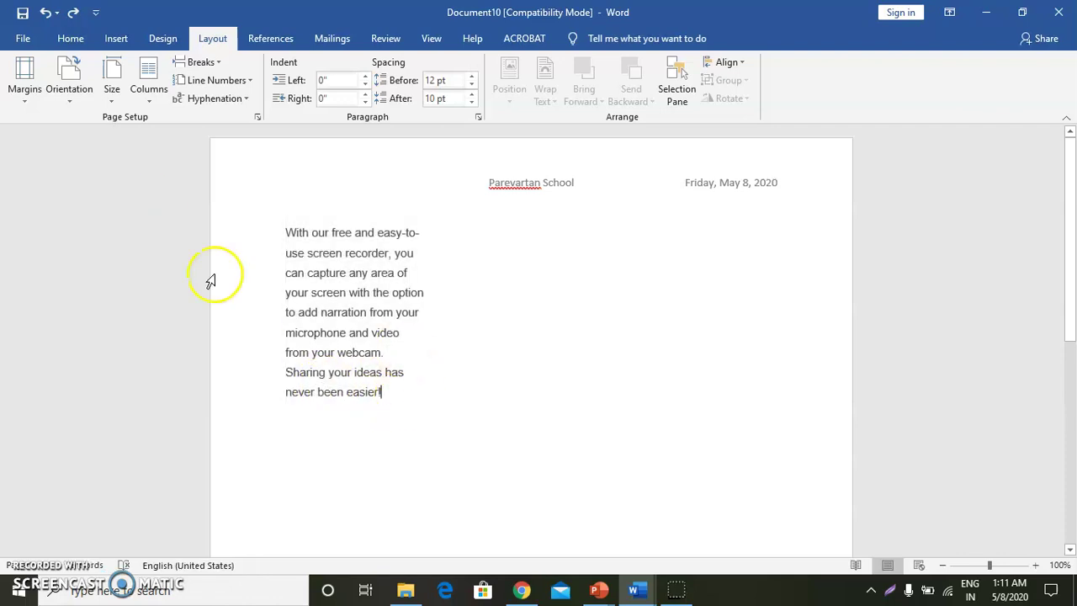
left_click(152, 102)
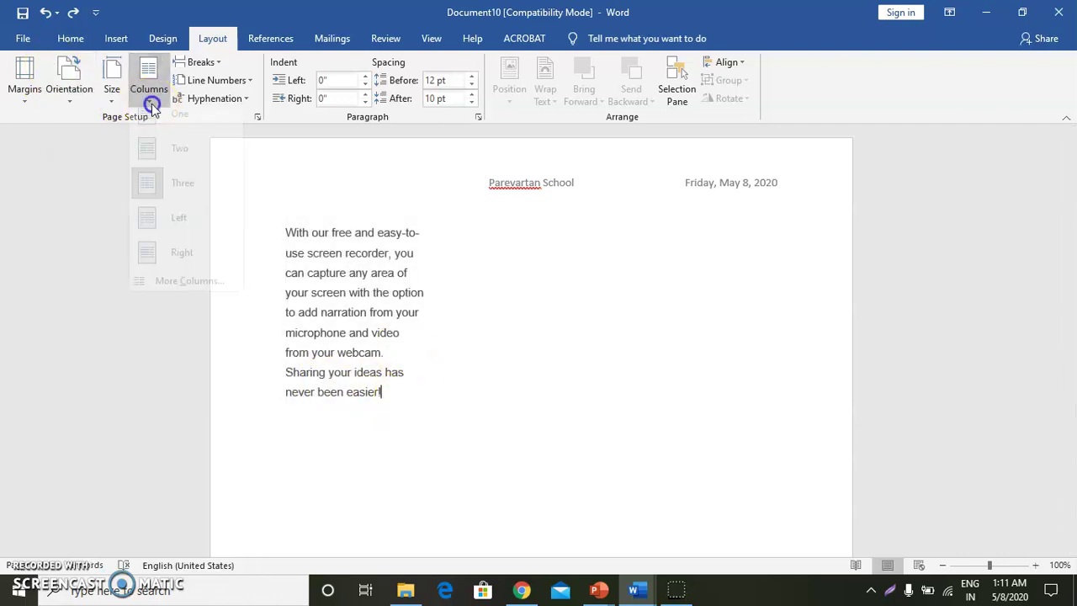
left_click(193, 66)
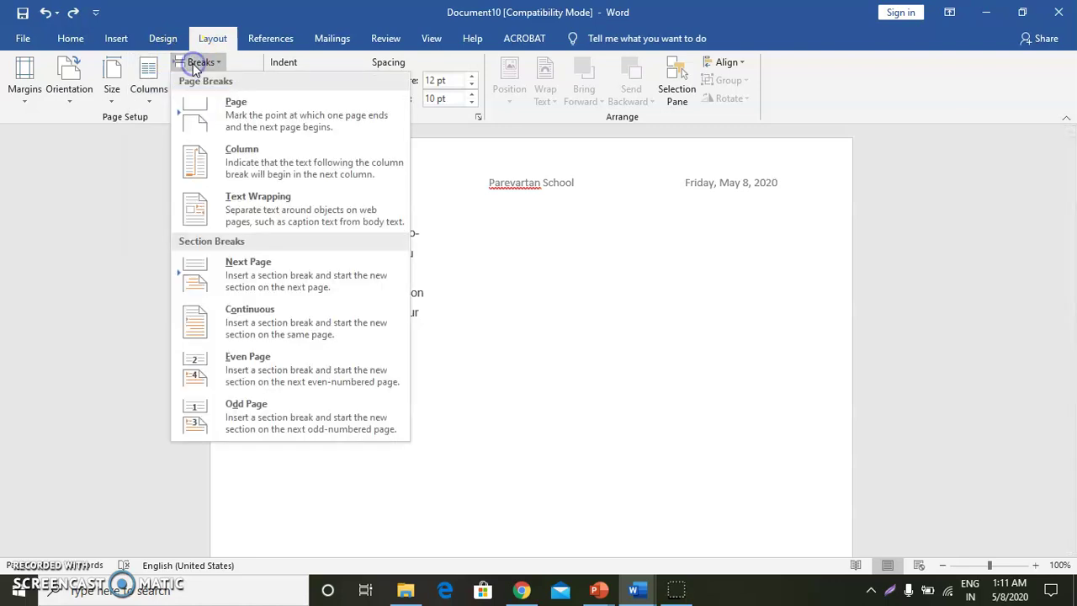
left_click(240, 162)
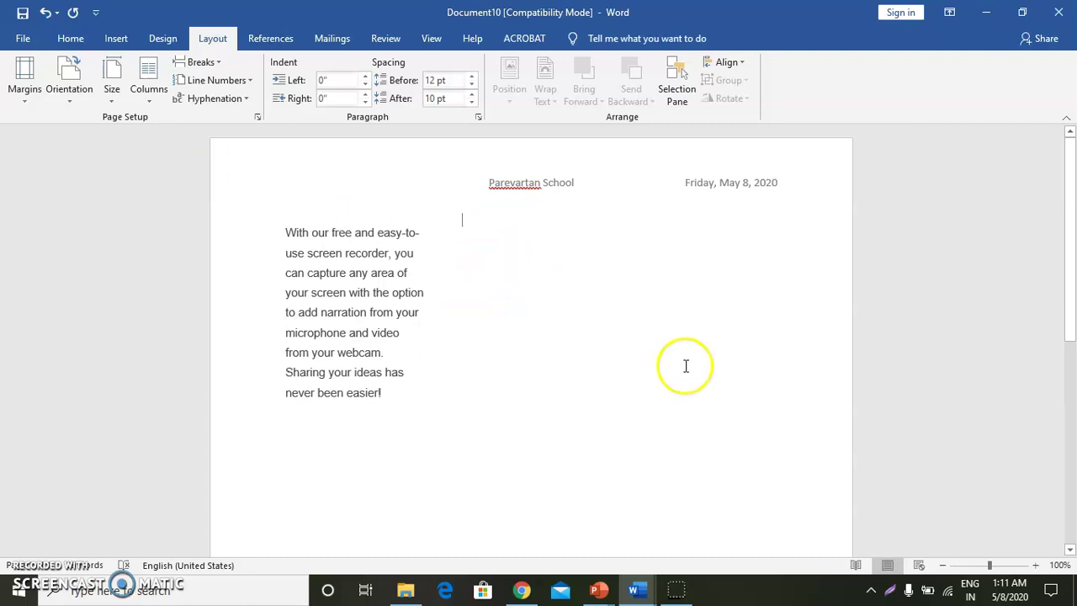
type("fhgjkbjnn")
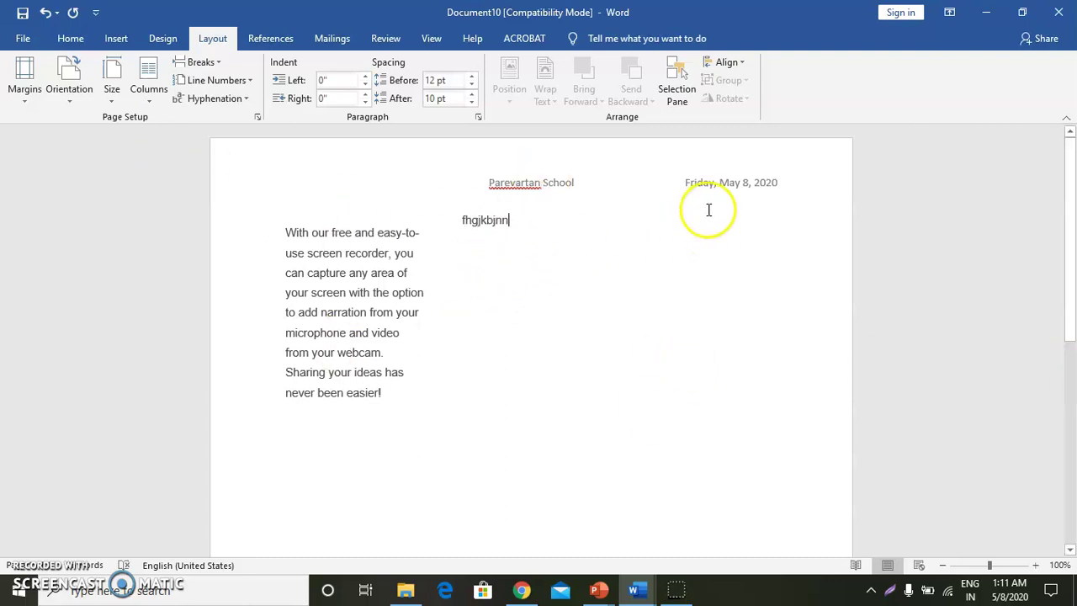
Insert another column break and type 'gkjnlkink.mnm' in the third column.
left_click(157, 94)
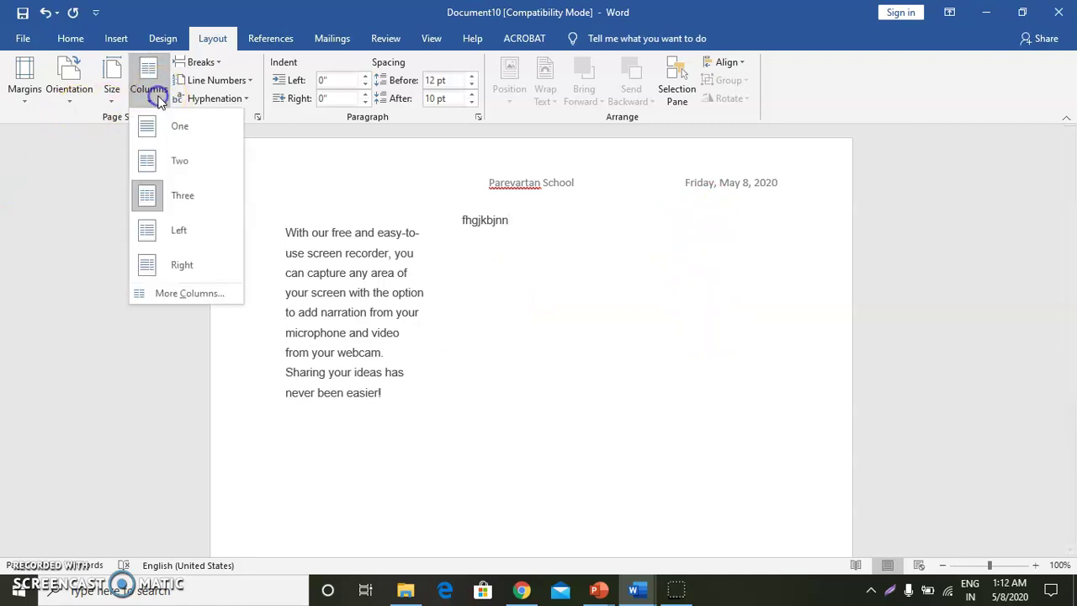
left_click(200, 63)
left_click(200, 62)
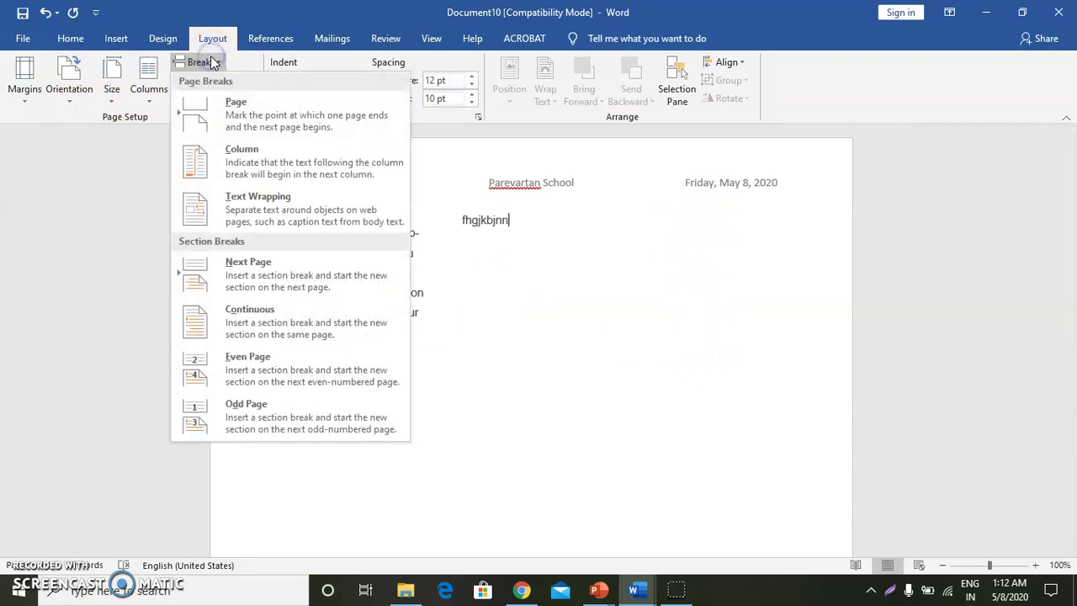
left_click(259, 168)
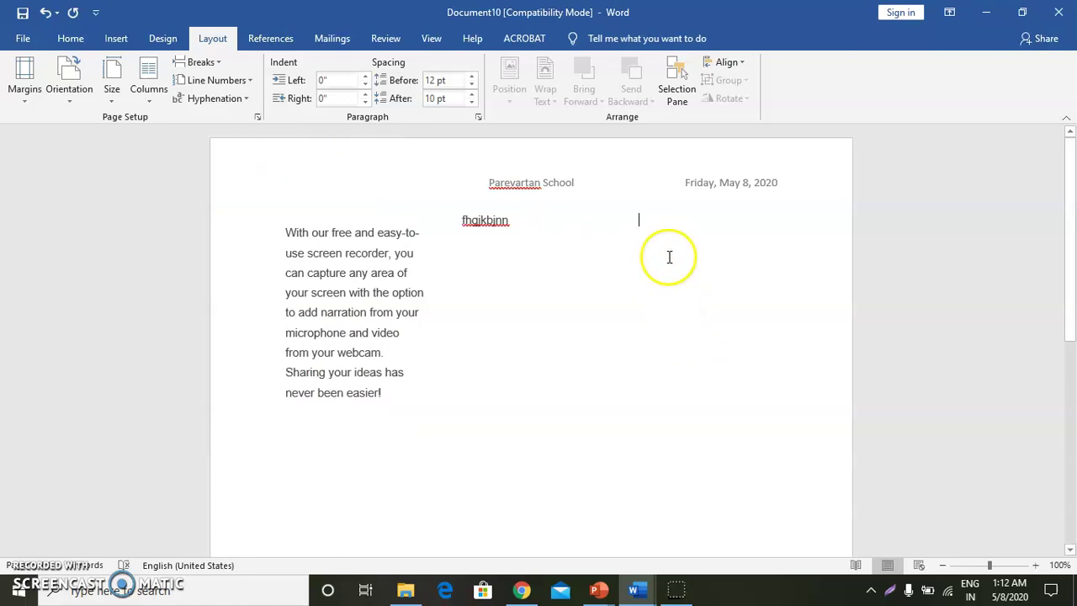
type("gkjnlkjnk.mnm")
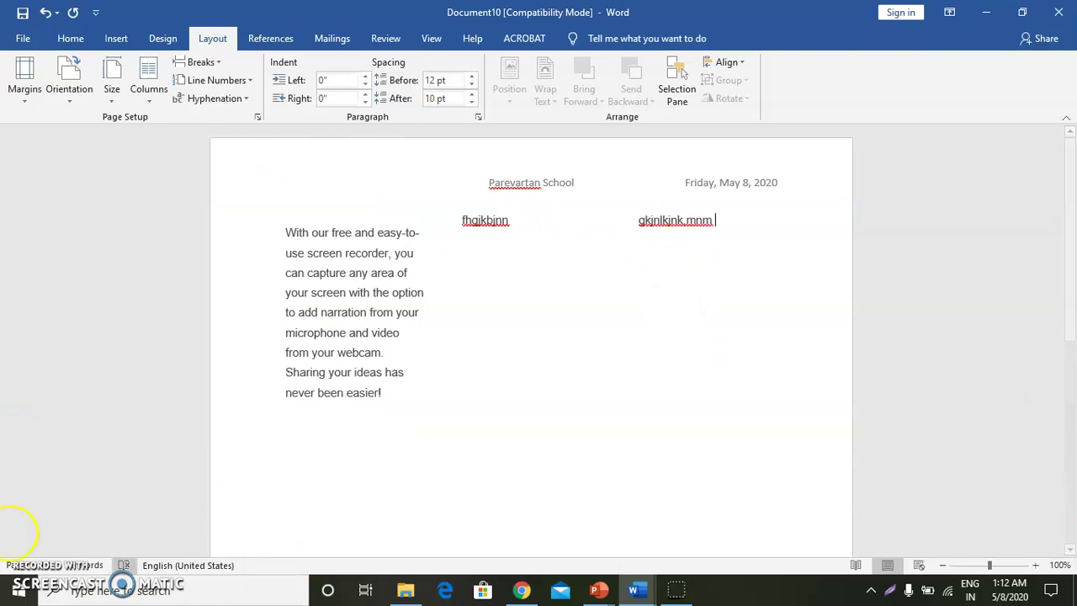
scroll(334, 358, "down", 2)
scroll(334, 358, "up", 2)
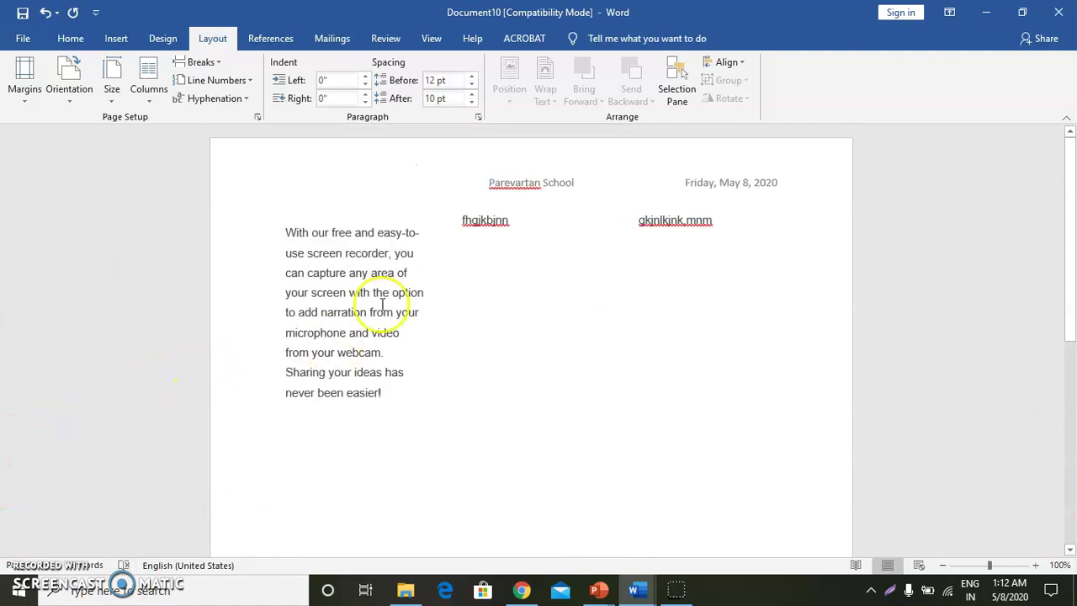